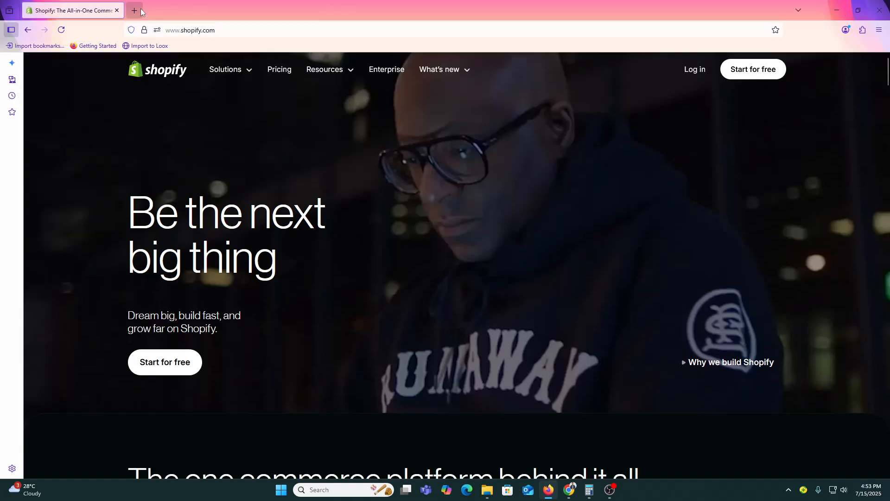
Step: Search the web for cj dropshipping in a new tab and open the CJdropshipping website
{"action": "left_click", "coordinate": [140, 11]}
{"action": "type", "text": "cj drop"}
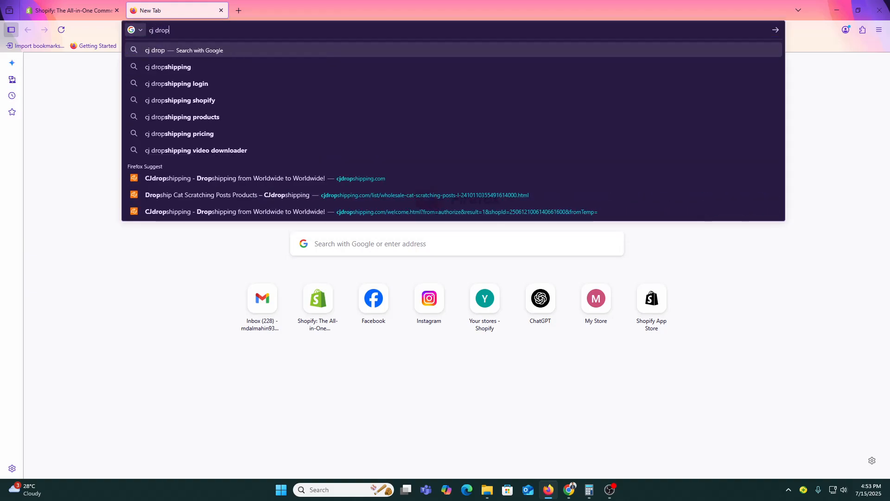
{"action": "left_click", "coordinate": [152, 67]}
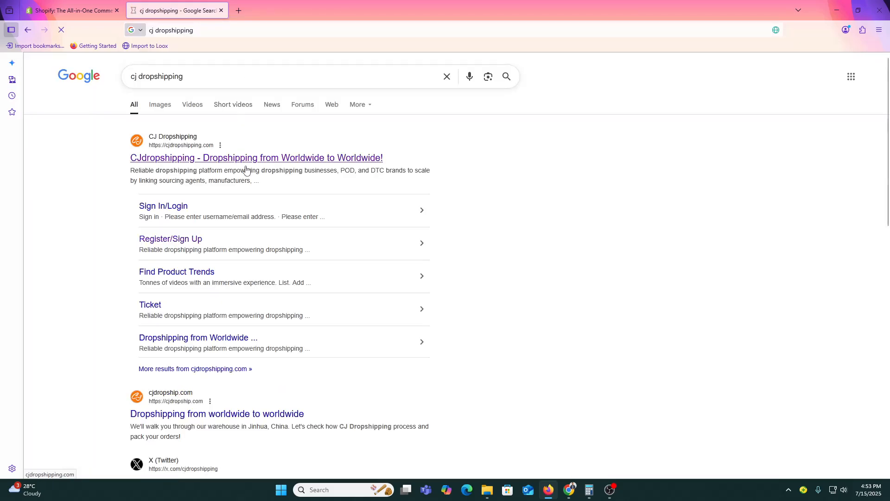
{"action": "left_click", "coordinate": [245, 158]}
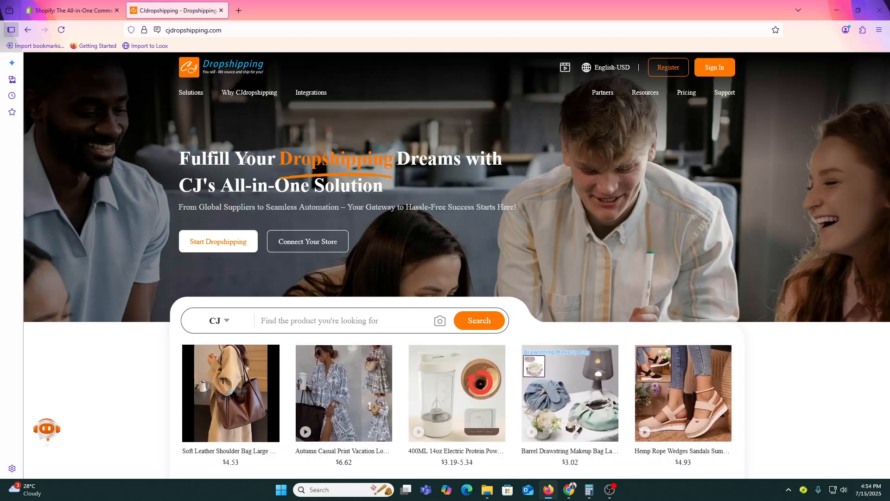
Step: Log in to Shopify and open the Shopify App Store from the store admin, postponing the security settings review
{"action": "left_click", "coordinate": [71, 10]}
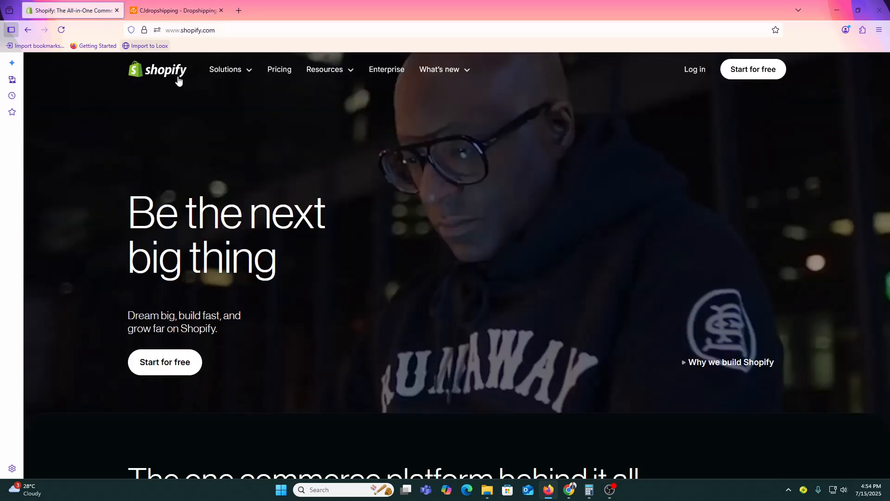
{"action": "left_click", "coordinate": [697, 74]}
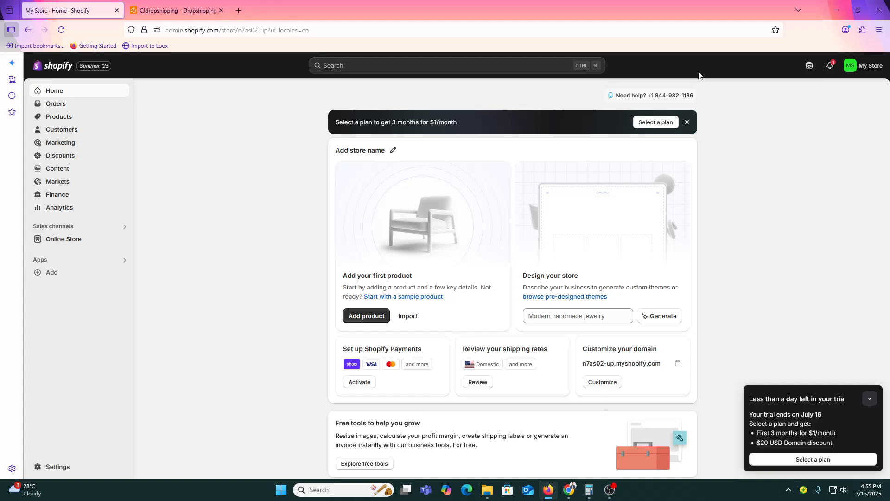
{"action": "left_click", "coordinate": [54, 272]}
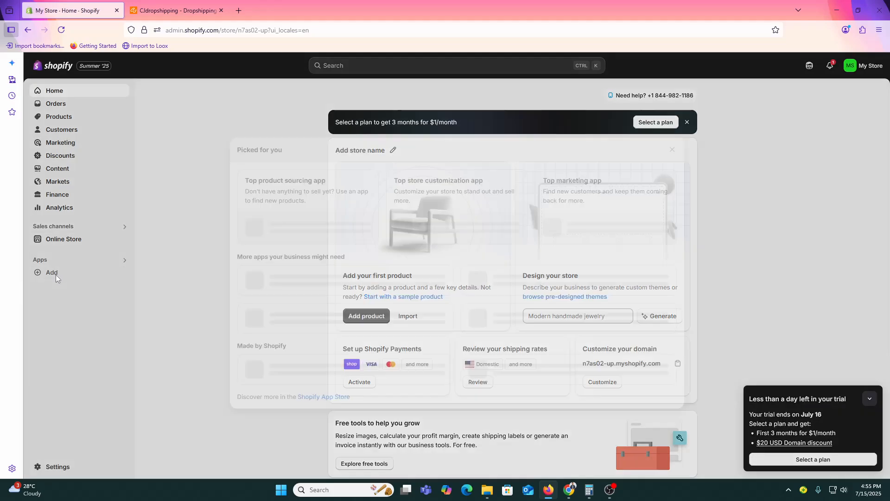
{"action": "left_click", "coordinate": [322, 428]}
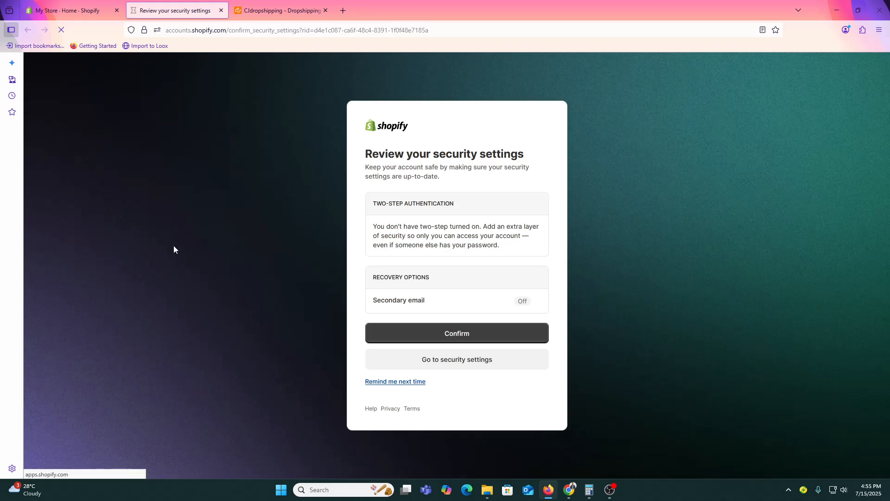
{"action": "left_click", "coordinate": [401, 384]}
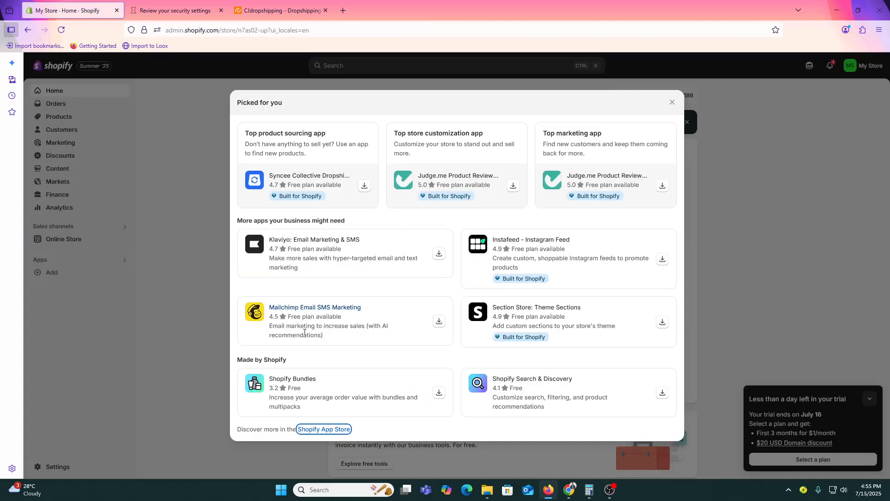
{"action": "left_click", "coordinate": [315, 430]}
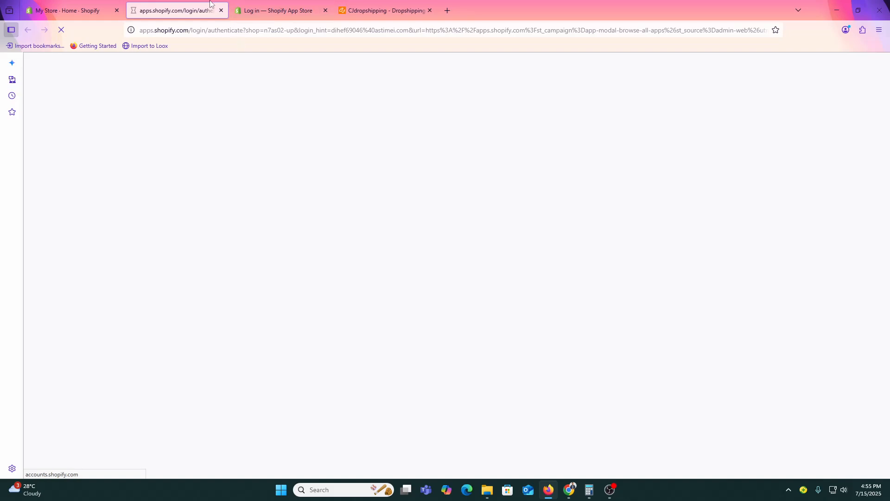
{"action": "left_click", "coordinate": [291, 6]}
{"action": "left_click", "coordinate": [177, 6]}
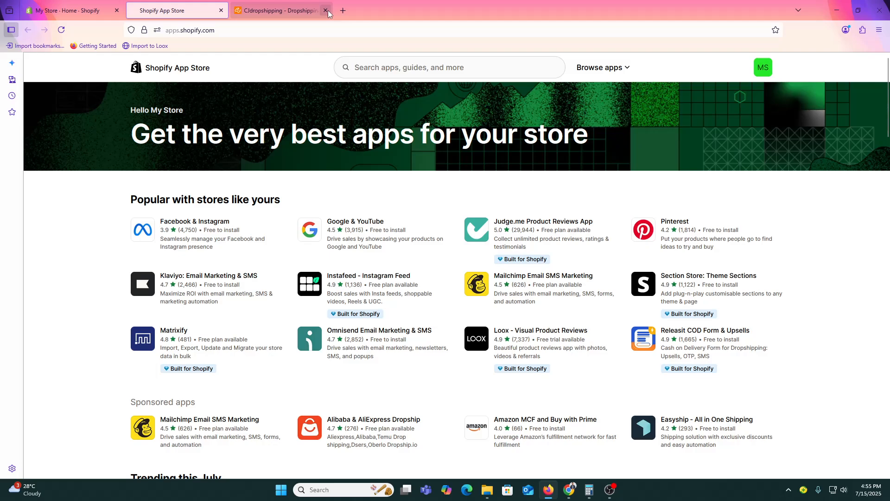
Step: Search the Shopify App Store for cj dropshipping
{"action": "left_click", "coordinate": [326, 10]}
{"action": "left_click", "coordinate": [390, 69]}
{"action": "type", "text": "Cj "}
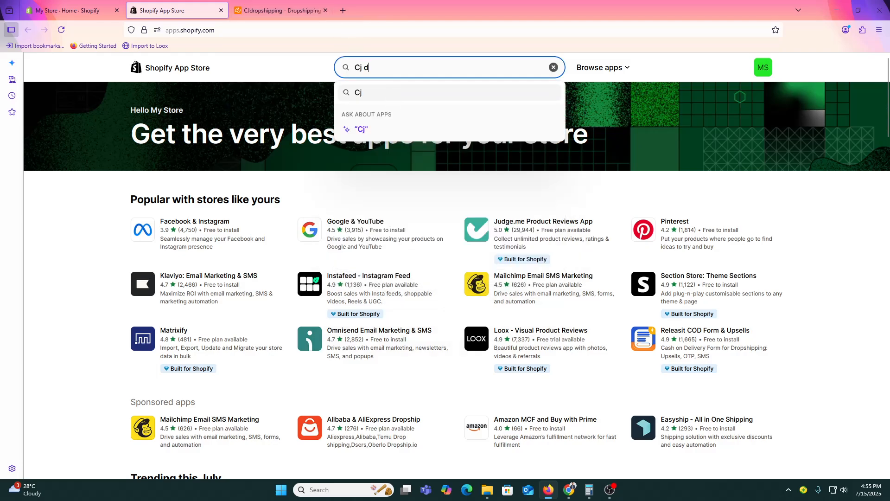
{"action": "type", "text": "drop"}
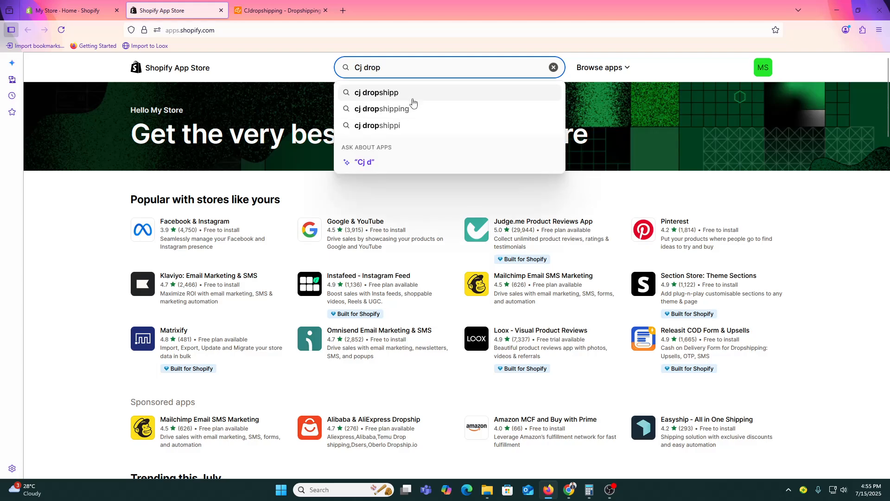
{"action": "left_click", "coordinate": [408, 116]}
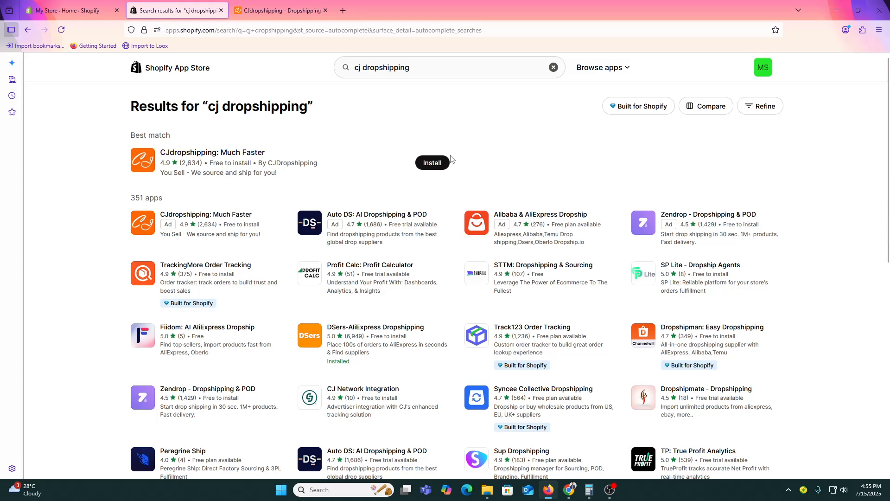
Step: Install the CJdropshipping: Much Faster app, accept the Store Authorization Agreement and open the account registration form
{"action": "left_click", "coordinate": [441, 169]}
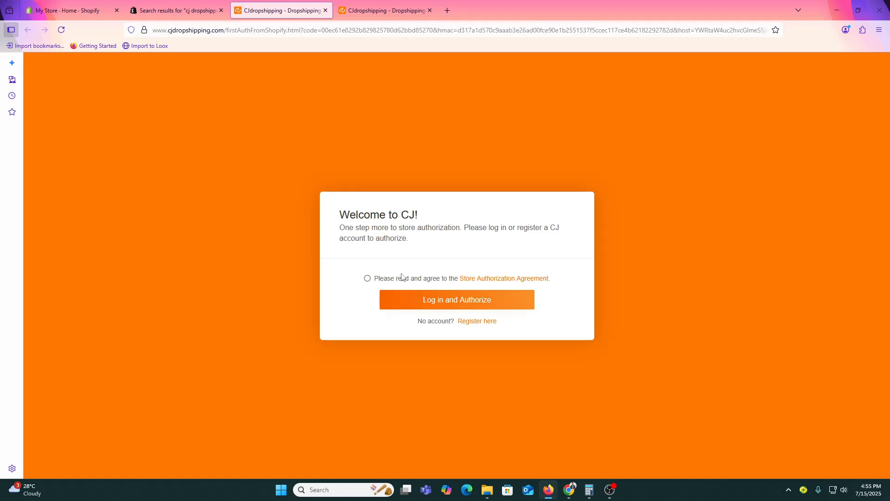
{"action": "left_click", "coordinate": [367, 279]}
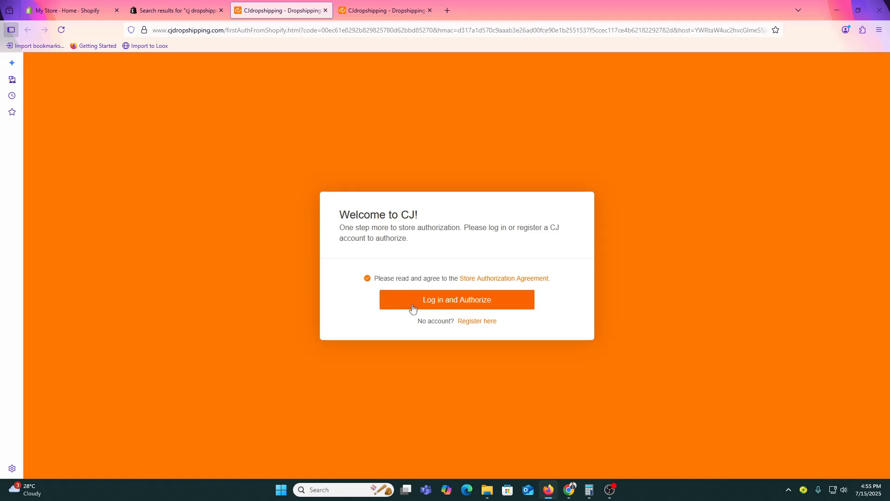
{"action": "left_click", "coordinate": [484, 322]}
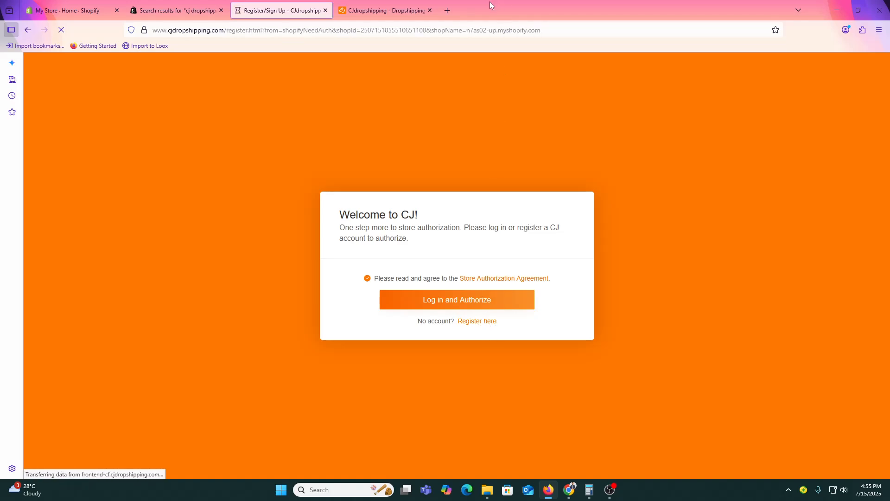
Step: Try to fill in the CJdropshipping registration form with the email address copied from Gmail and an account password
{"action": "left_click", "coordinate": [447, 10]}
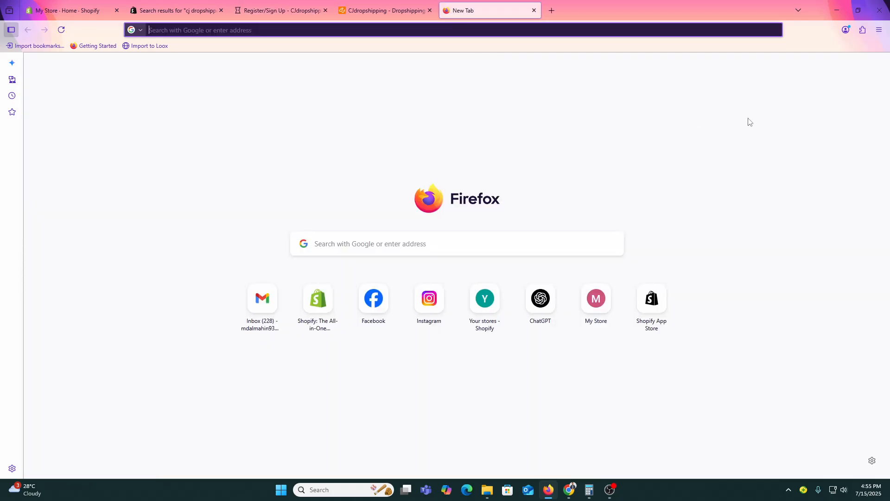
{"action": "left_click", "coordinate": [260, 306]}
{"action": "left_click", "coordinate": [289, 5]}
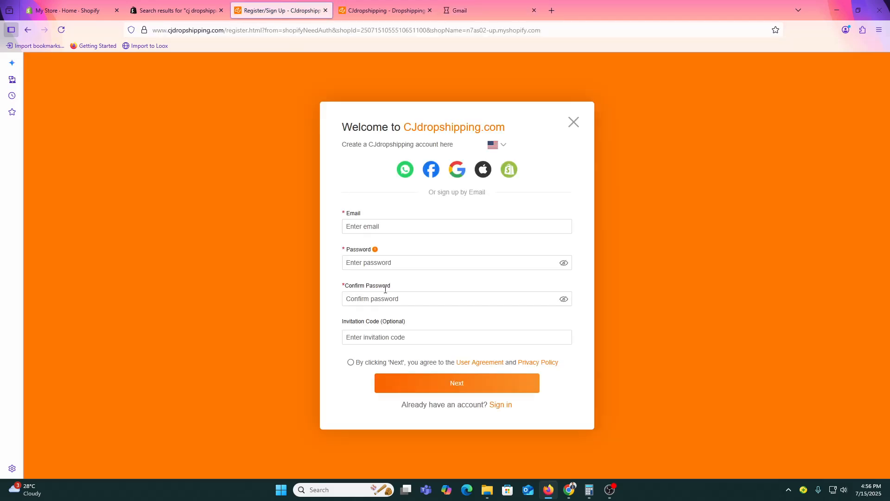
{"action": "left_click", "coordinate": [477, 8]}
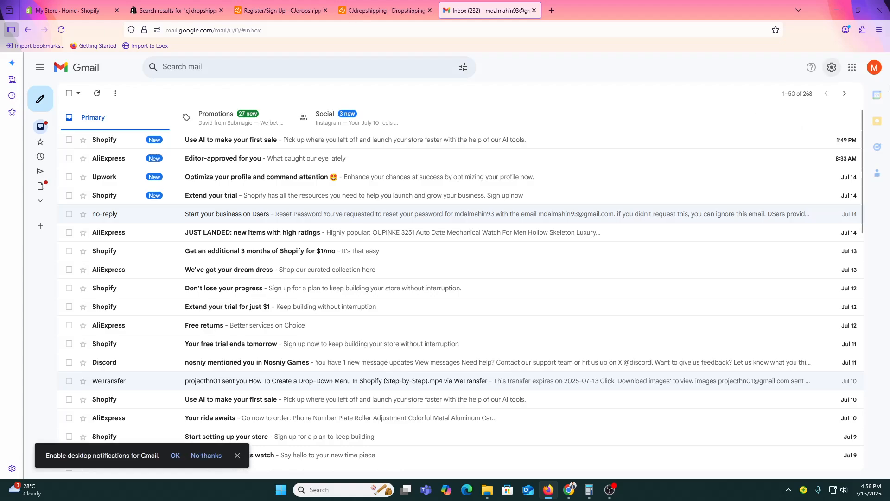
{"action": "left_click", "coordinate": [874, 67]}
{"action": "triple_click", "coordinate": [782, 96]}
{"action": "key", "text": "ctrl+c"}
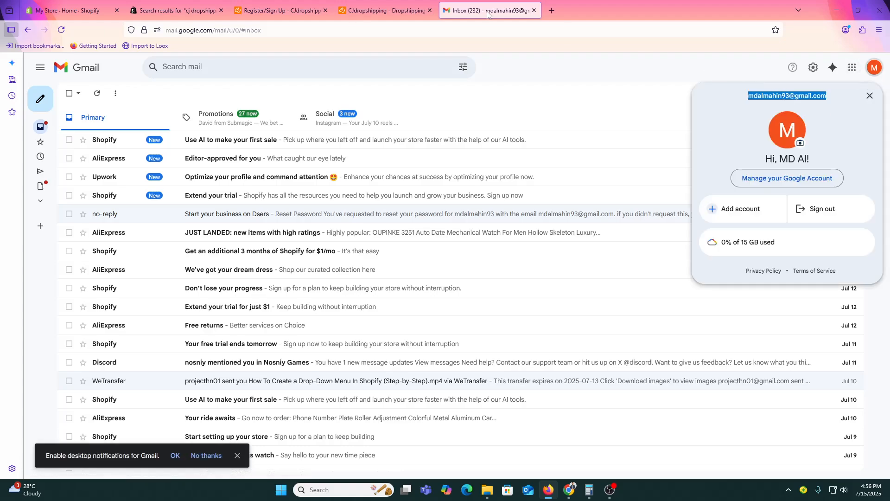
{"action": "left_click", "coordinate": [281, 10]}
{"action": "key", "text": "ctrl+v"}
{"action": "left_click", "coordinate": [389, 263]}
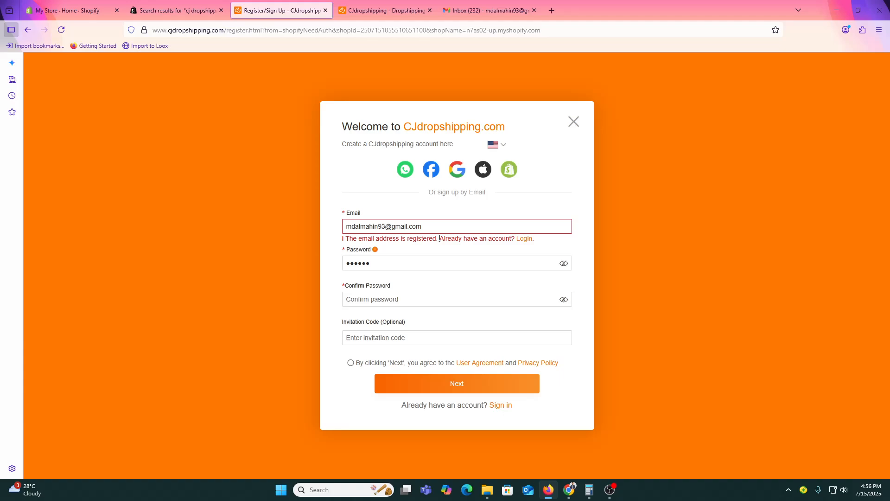
Step: Switch from registration to login and sign in to CJdropshipping with the existing Google account
{"action": "left_click", "coordinate": [525, 239]}
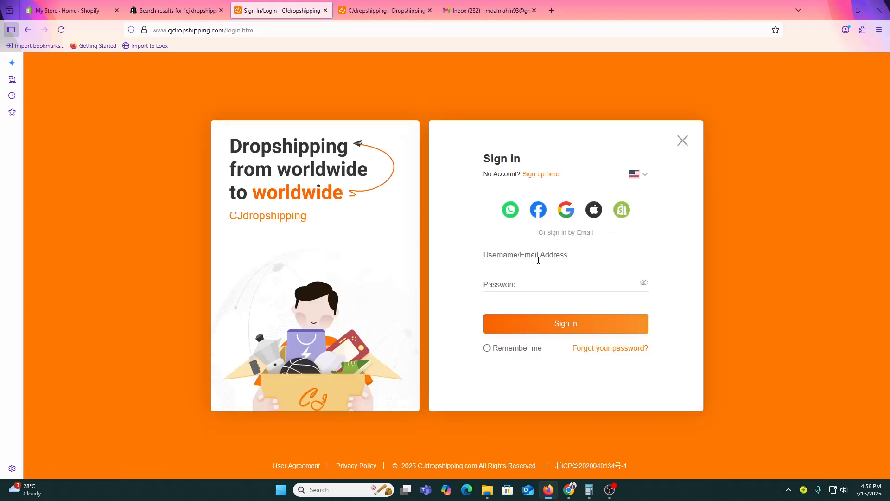
{"action": "left_click", "coordinate": [566, 211]}
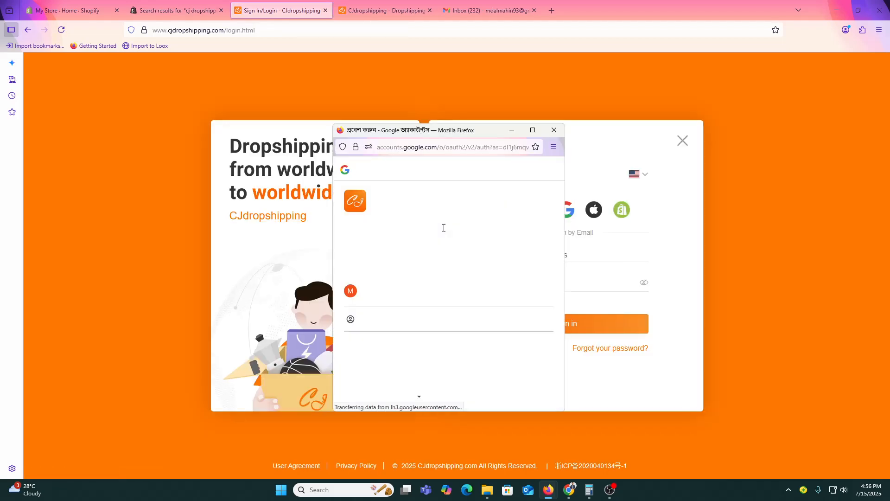
{"action": "left_click", "coordinate": [408, 299]}
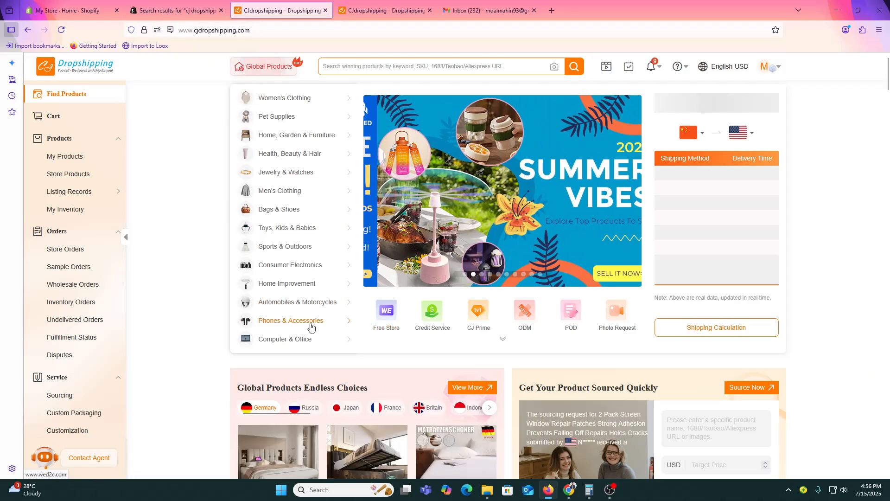
{"action": "mouse_move", "coordinate": [266, 312]}
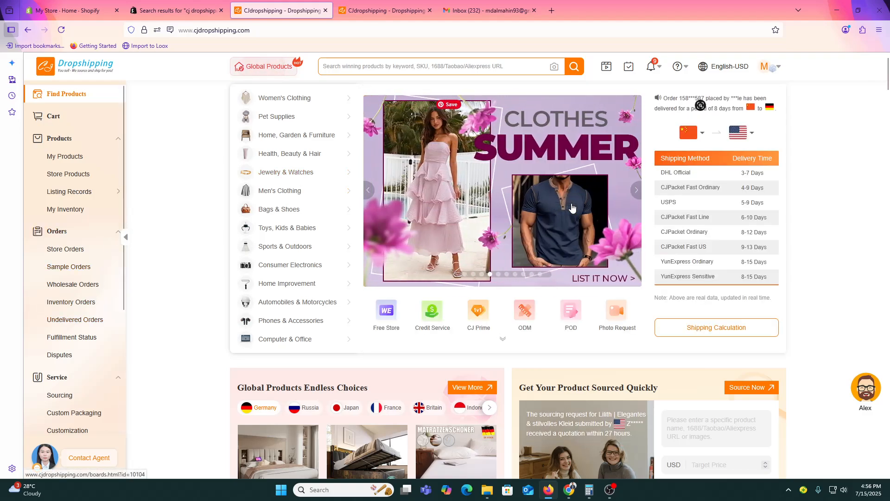
Step: Reload the Shopify admin and open the CJdropshipping: Much Faster app's details in the Apps and sales channels settings
{"action": "left_click", "coordinate": [153, 4]}
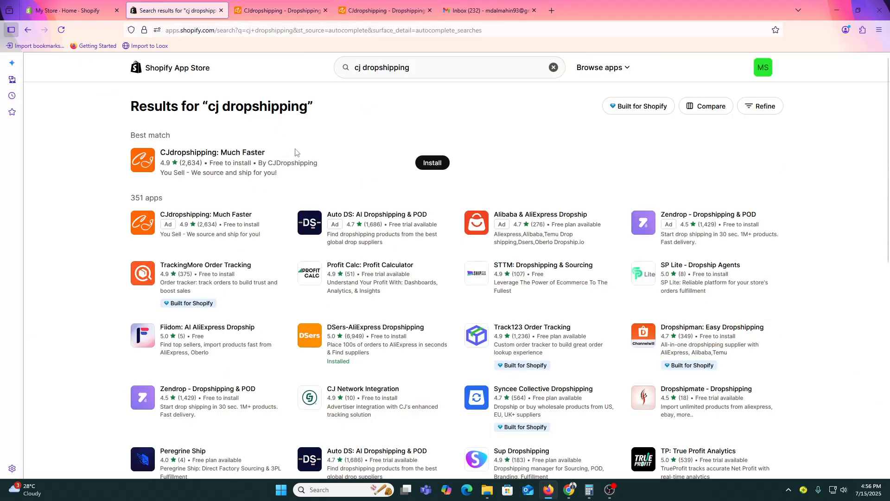
{"action": "left_click", "coordinate": [58, 10]}
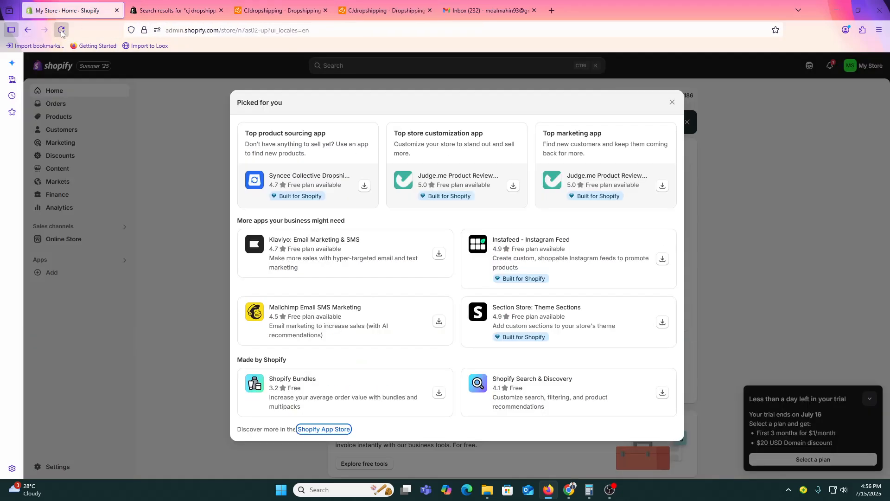
{"action": "left_click", "coordinate": [62, 30]}
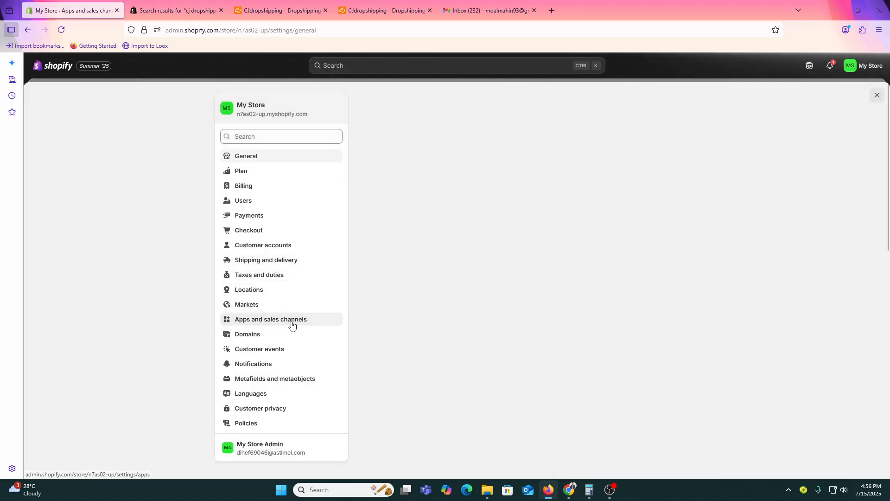
{"action": "left_click", "coordinate": [260, 324]}
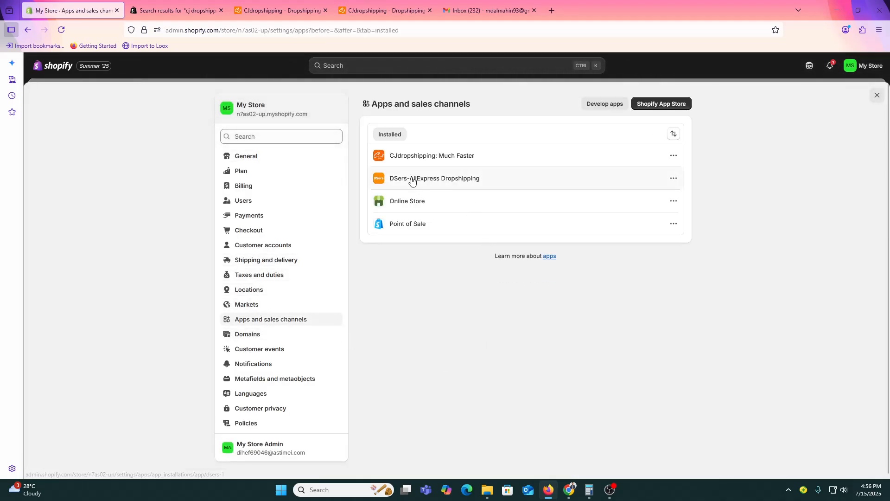
{"action": "left_click", "coordinate": [535, 157]}
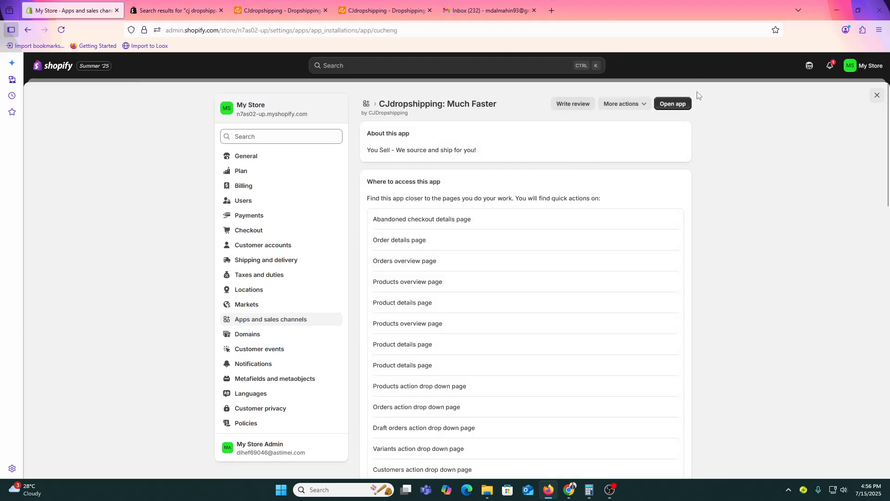
Step: Open the CJdropshipping app and authorize the store for the signed-in CJ account, confirming the Store Authorization Agreement
{"action": "left_click", "coordinate": [672, 104]}
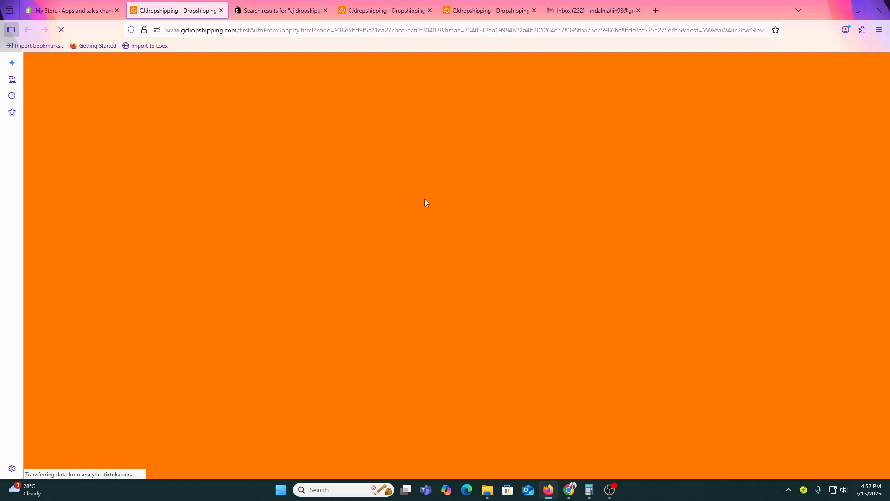
{"action": "left_click", "coordinate": [554, 299]}
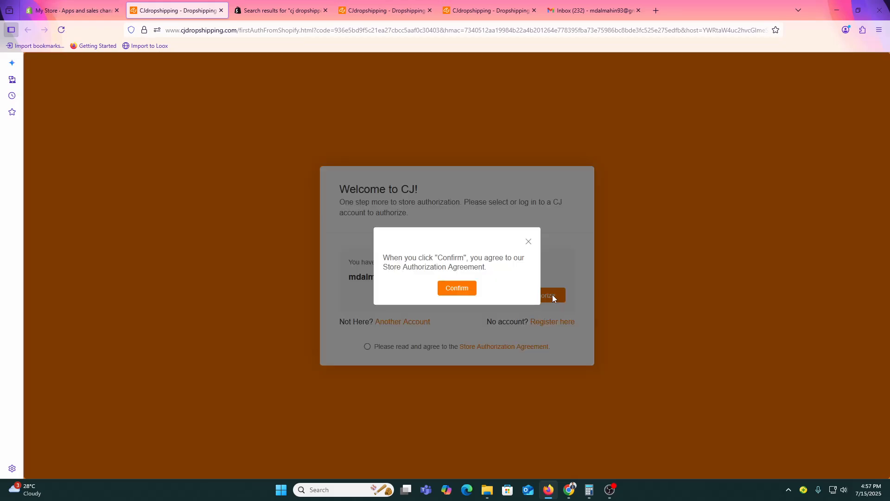
{"action": "left_click", "coordinate": [442, 289]}
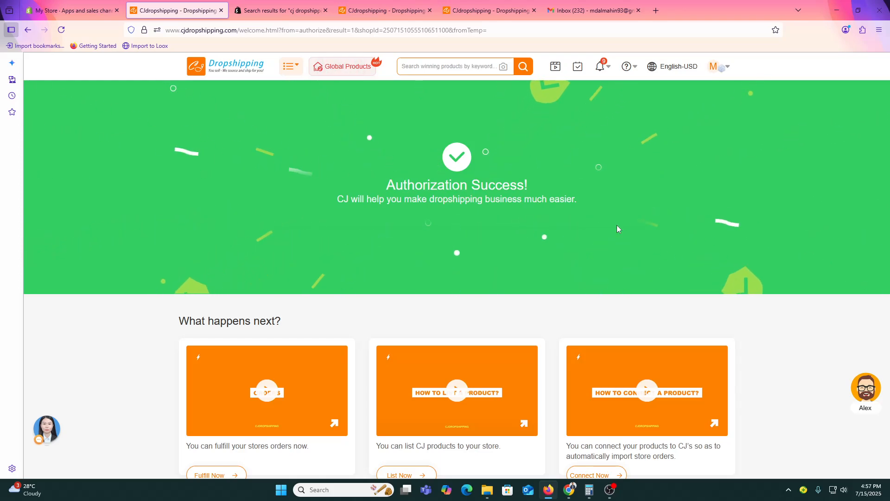
{"action": "scroll", "coordinate": [598, 218], "scroll_direction": "down", "scroll_amount": 10}
{"action": "scroll", "coordinate": [556, 218], "scroll_direction": "up", "scroll_amount": 5}
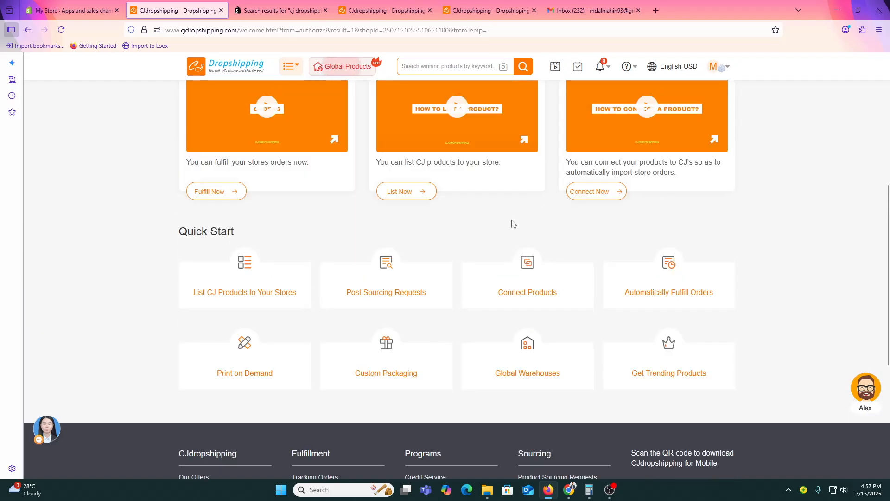
{"action": "left_click", "coordinate": [234, 136]}
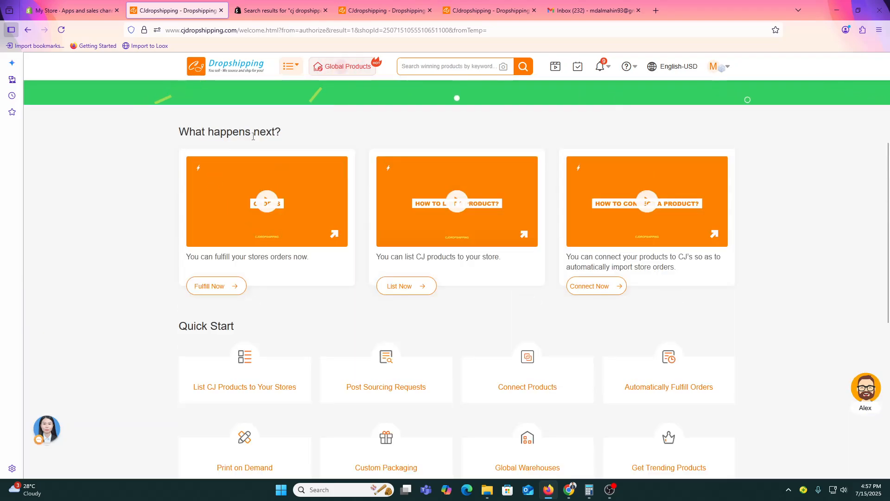
Step: Open the Global Products catalogue from the CJdropshipping welcome page and close the three leftover App Store and CJdropshipping tabs
{"action": "left_click_drag", "start_coordinate": [198, 326], "coordinate": [207, 327]}
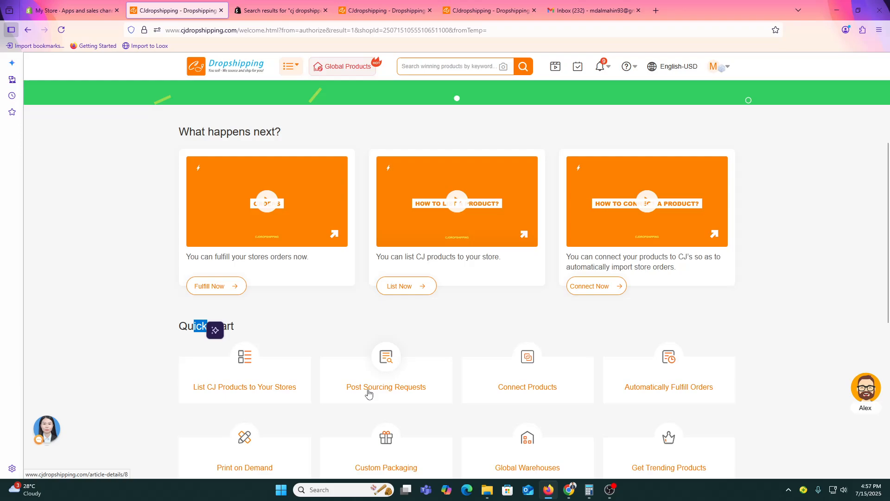
{"action": "scroll", "coordinate": [394, 392], "scroll_direction": "down", "scroll_amount": 2}
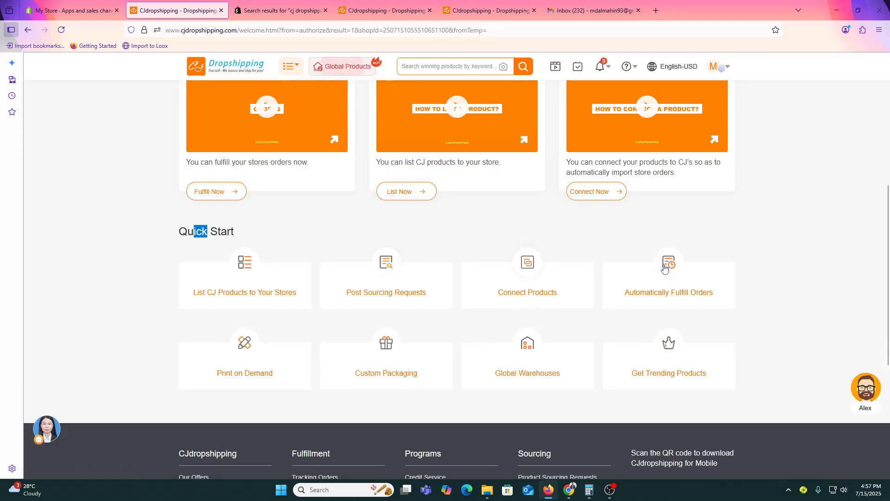
{"action": "scroll", "coordinate": [803, 186], "scroll_direction": "down", "scroll_amount": 5}
{"action": "scroll", "coordinate": [809, 225], "scroll_direction": "up", "scroll_amount": 11}
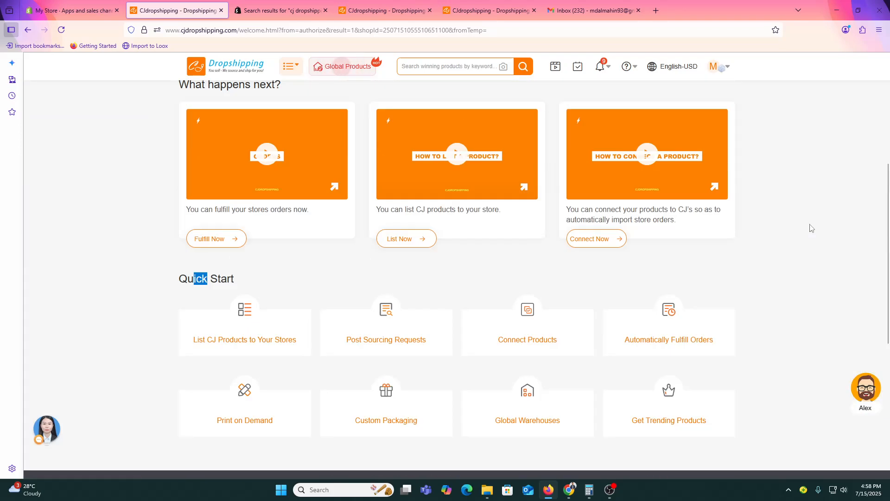
{"action": "left_click", "coordinate": [332, 66]}
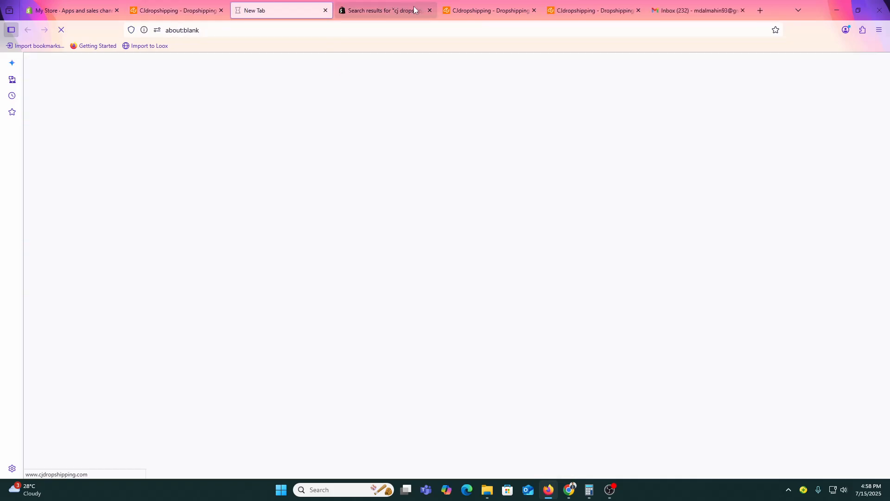
{"action": "left_click", "coordinate": [430, 11]}
{"action": "left_click", "coordinate": [430, 11]}
{"action": "left_click", "coordinate": [429, 10]}
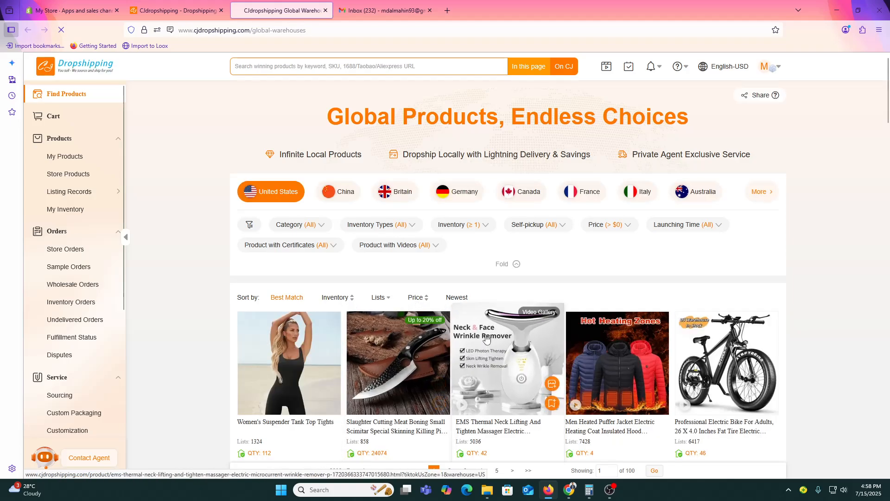
Step: Open the Slaughter Cutting Meat Boning knife for connection and sync the products of store n7as02-up, also filtering by that store
{"action": "left_click", "coordinate": [398, 350]}
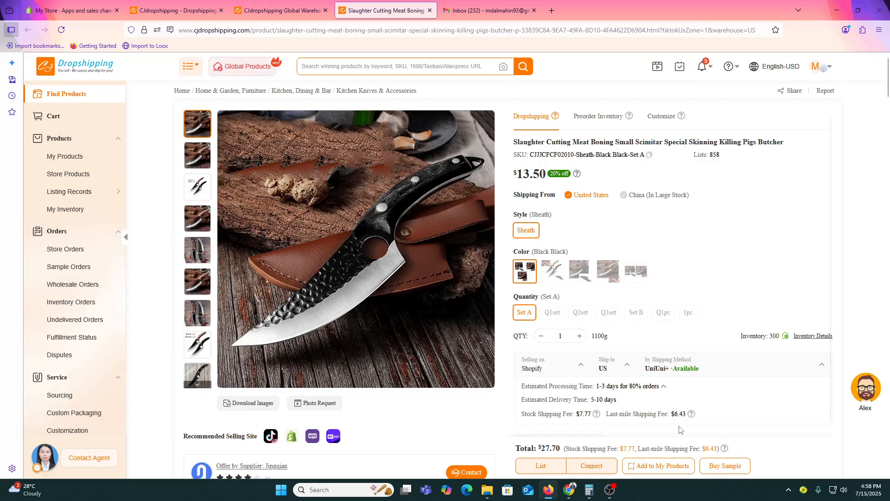
{"action": "left_click", "coordinate": [598, 473]}
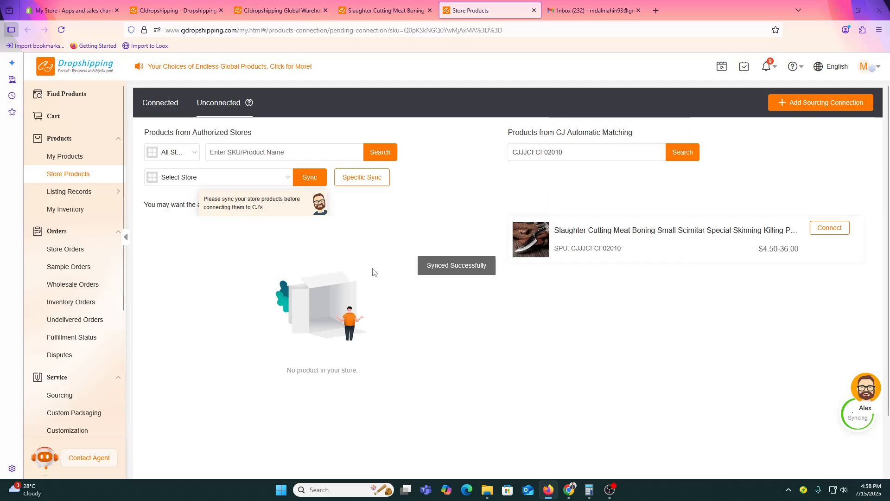
{"action": "left_click", "coordinate": [187, 156]}
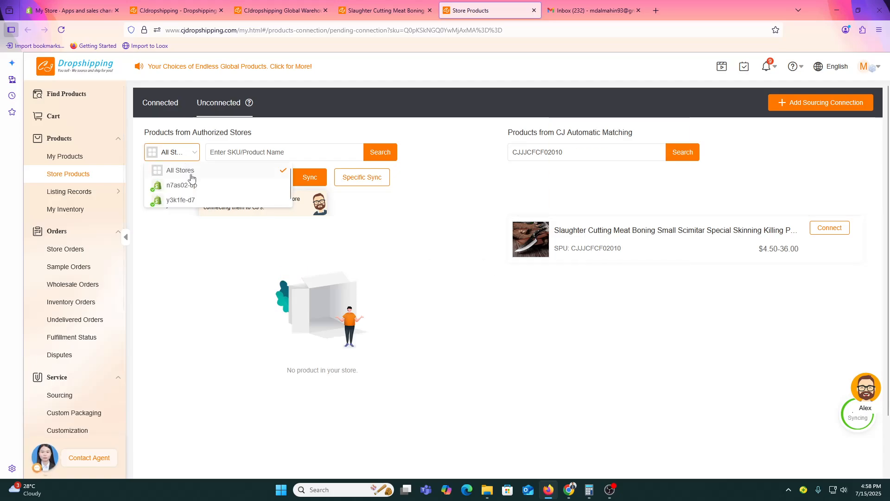
{"action": "left_click", "coordinate": [179, 185]}
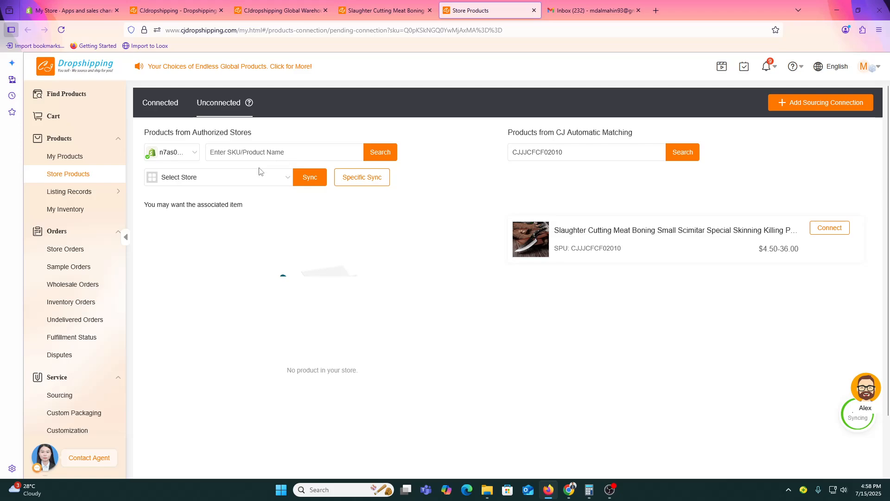
{"action": "left_click", "coordinate": [243, 180]}
{"action": "left_click", "coordinate": [213, 208]}
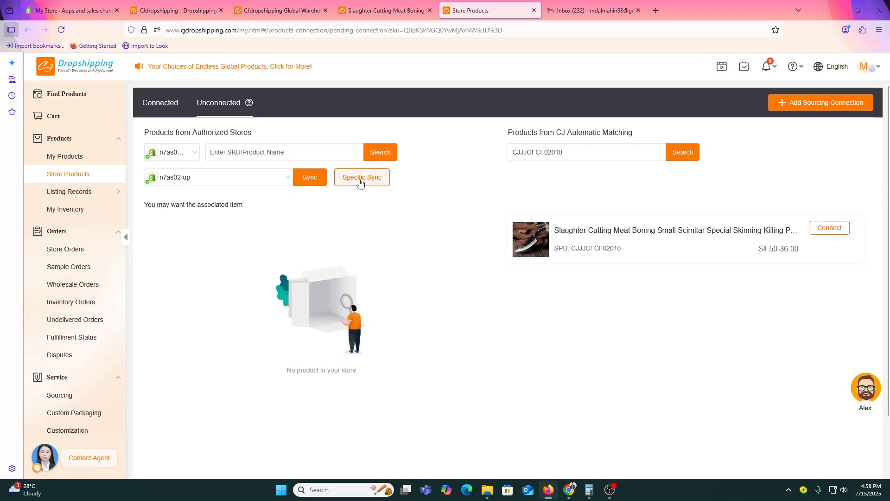
{"action": "left_click", "coordinate": [309, 181]}
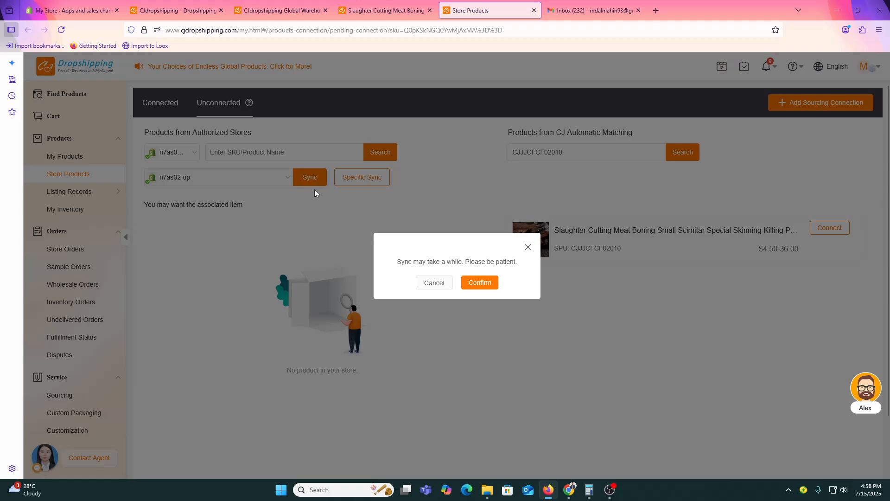
{"action": "left_click", "coordinate": [493, 286]}
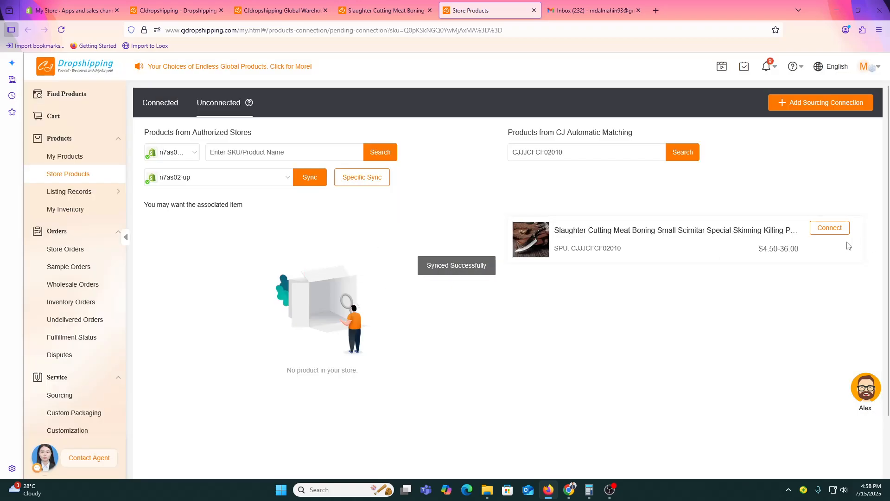
Step: Try to connect the automatically matched knife product to the selected store
{"action": "left_click", "coordinate": [834, 229]}
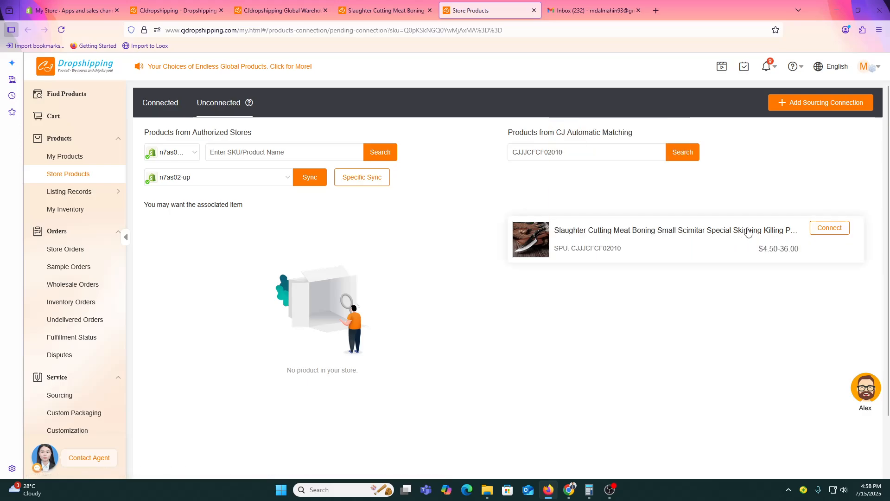
{"action": "left_click", "coordinate": [748, 230]}
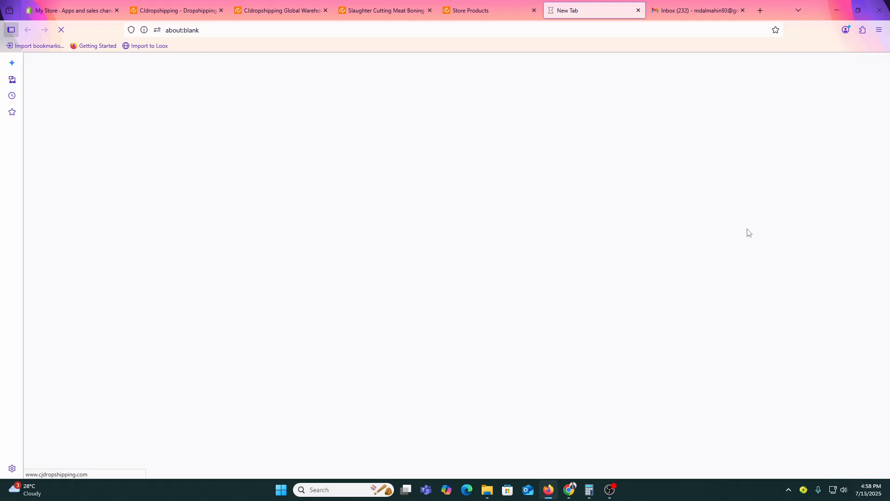
{"action": "left_click", "coordinate": [482, 10]}
{"action": "left_click", "coordinate": [838, 232]}
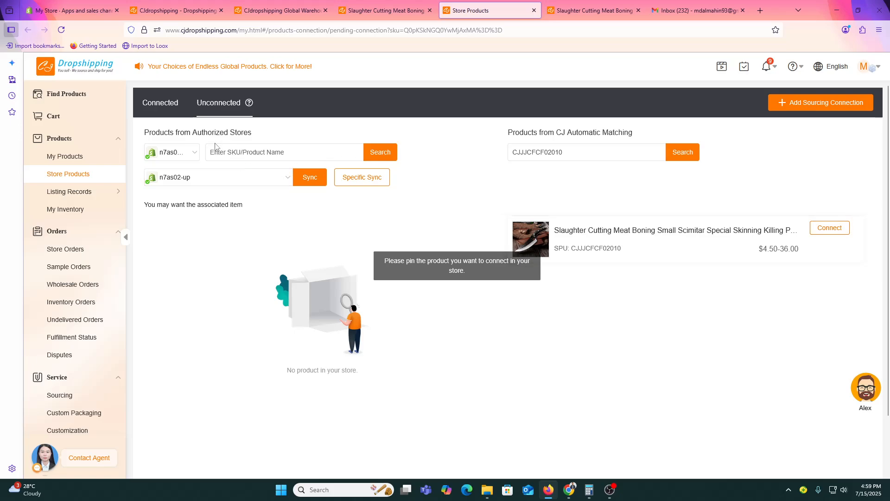
Step: Search the unconnected products of store n7as02-up for the knife's copied SPU, CJJJCFCF02010
{"action": "left_click", "coordinate": [169, 153]}
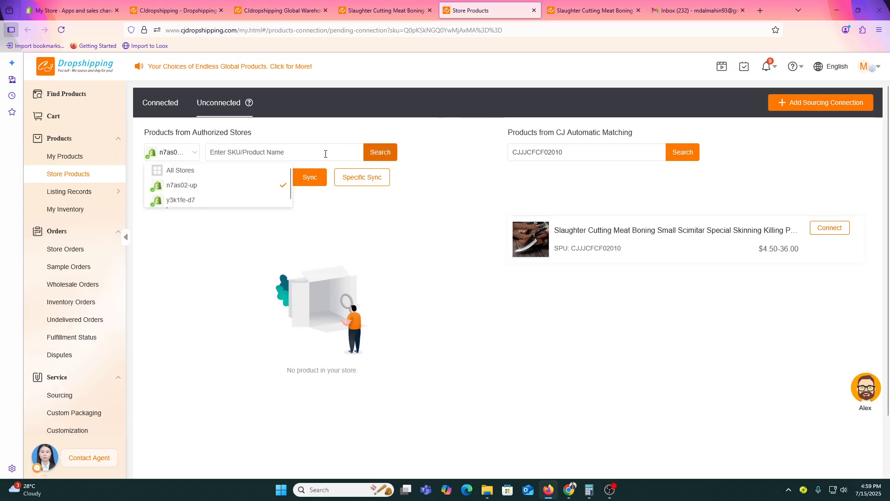
{"action": "left_click", "coordinate": [392, 159]}
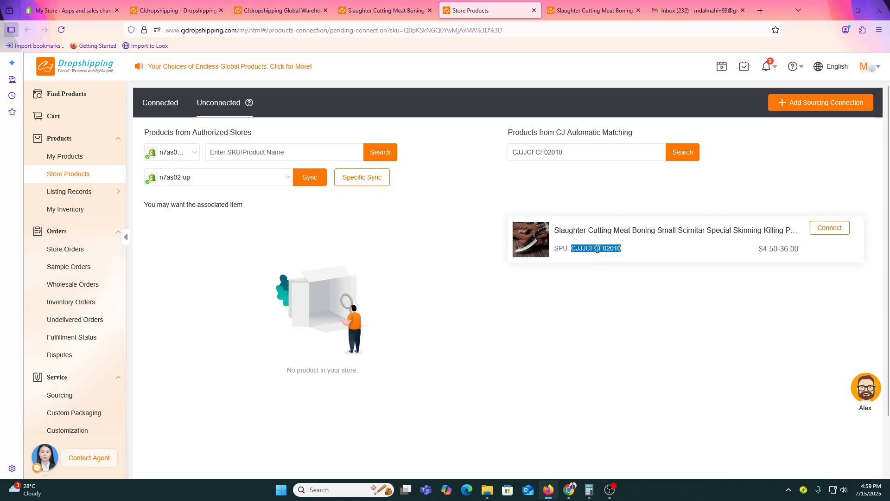
{"action": "right_click", "coordinate": [598, 250]}
{"action": "left_click", "coordinate": [608, 259]}
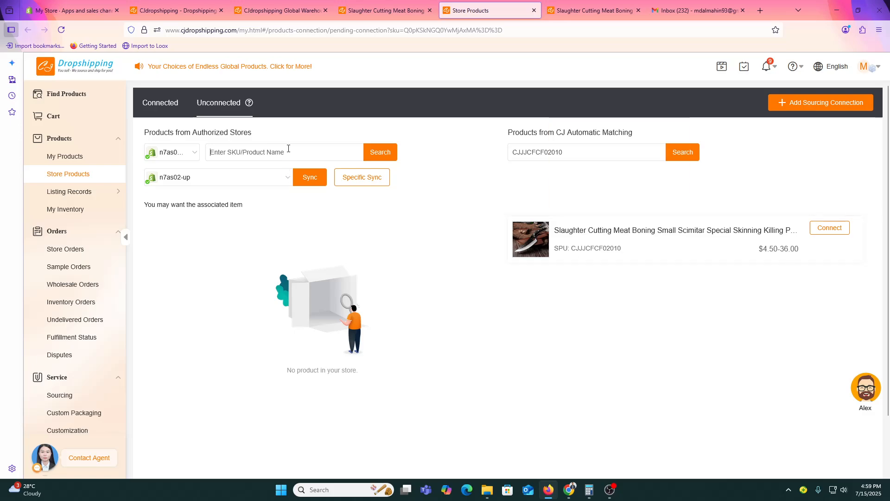
{"action": "key", "text": "ctrl+v"}
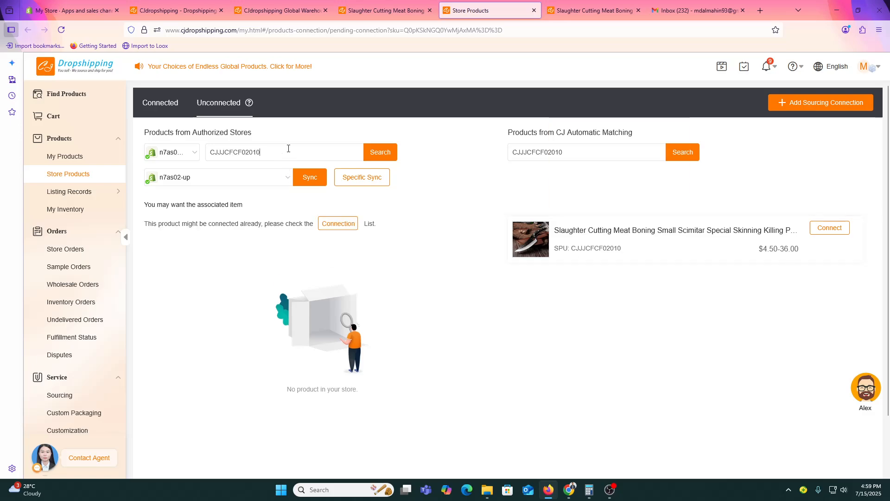
Step: Check the connected products for SPU CJJJCFCF02010, filtered to store n7as02-up
{"action": "left_click", "coordinate": [330, 224]}
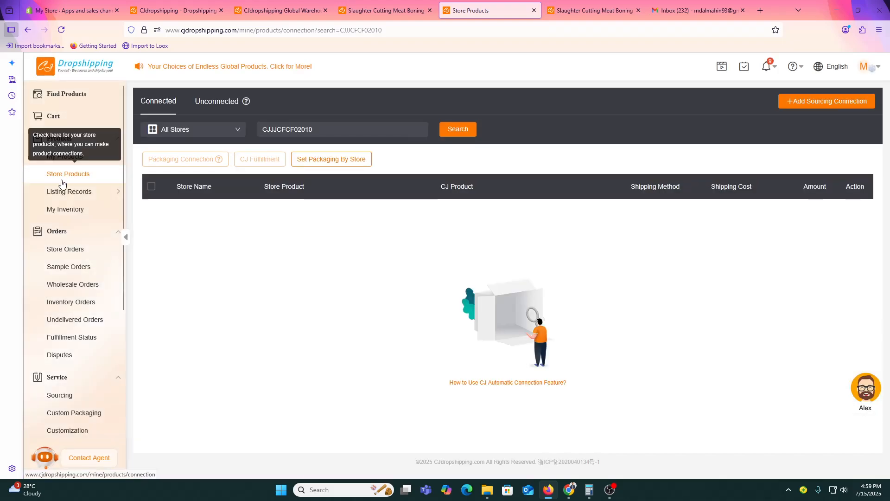
{"action": "left_click", "coordinate": [208, 130]}
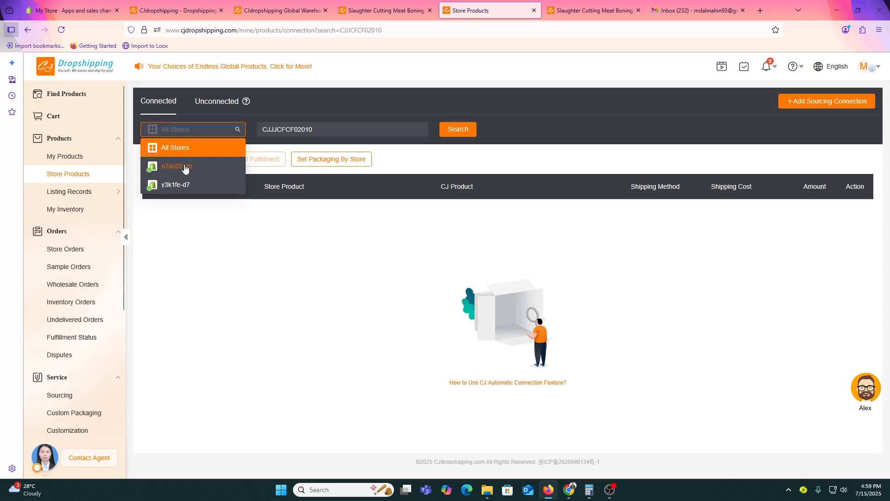
{"action": "left_click", "coordinate": [186, 168]}
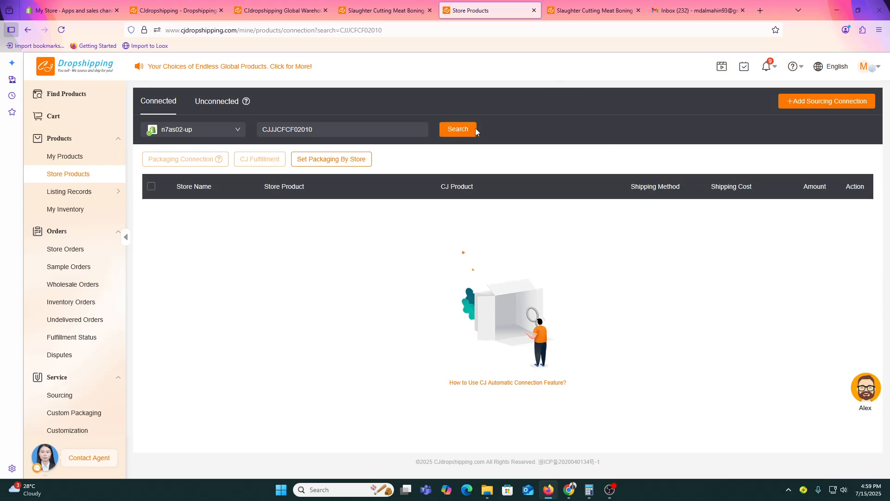
Step: Return to the knife's product page, open its listing form and try to list it in store n7as02-up
{"action": "left_click", "coordinate": [593, 11]}
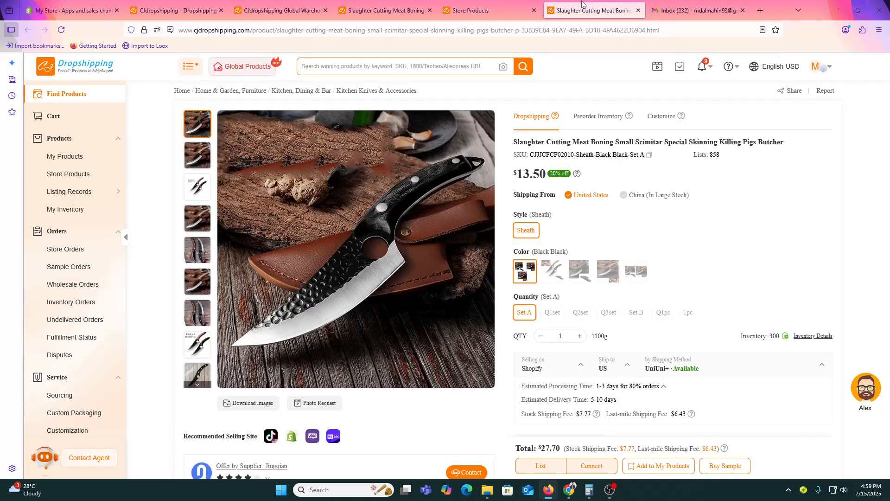
{"action": "scroll", "coordinate": [668, 269], "scroll_direction": "down", "scroll_amount": 1}
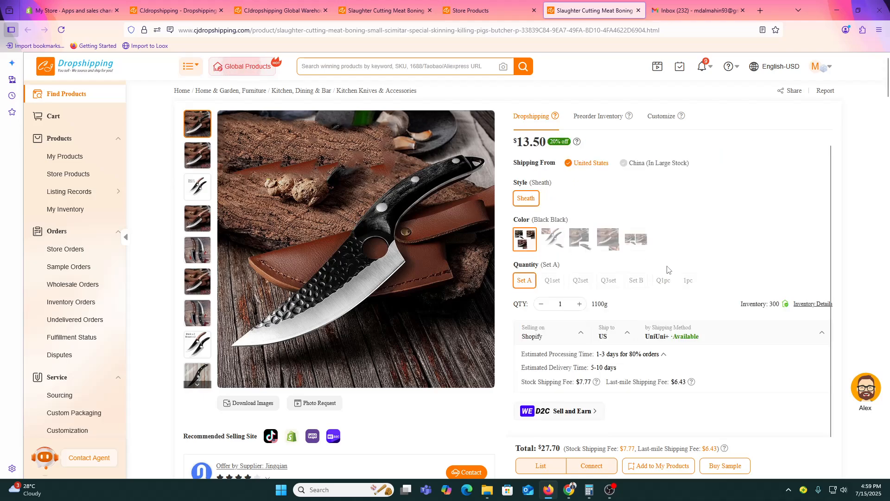
{"action": "left_click", "coordinate": [542, 465]}
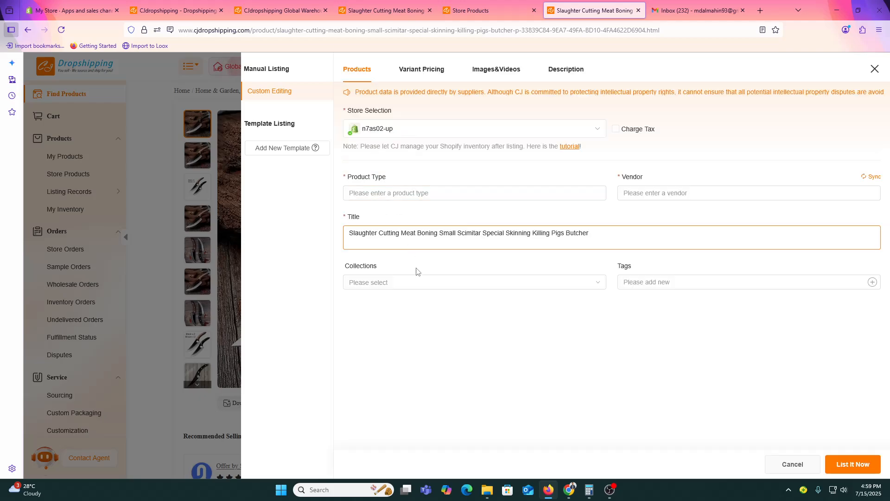
{"action": "left_click", "coordinate": [853, 464]}
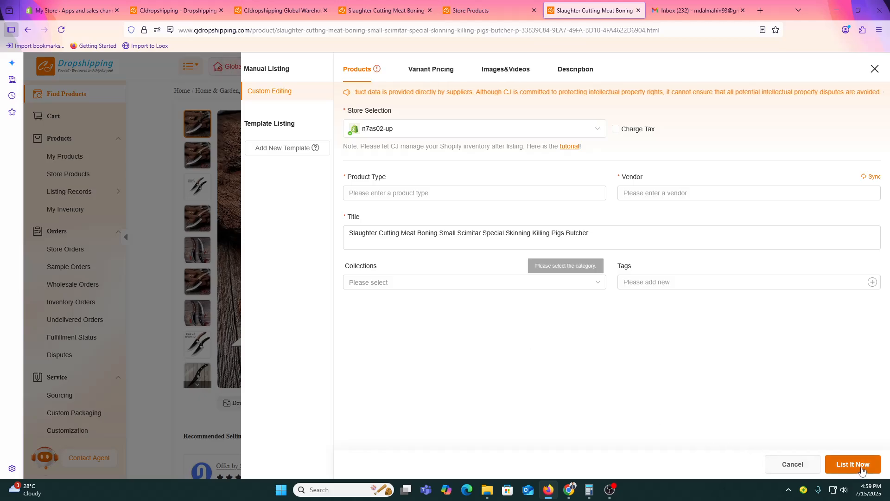
Step: Assign the listing to the Home page collection and try to list it with product type and vendor left empty
{"action": "left_click", "coordinate": [465, 284]}
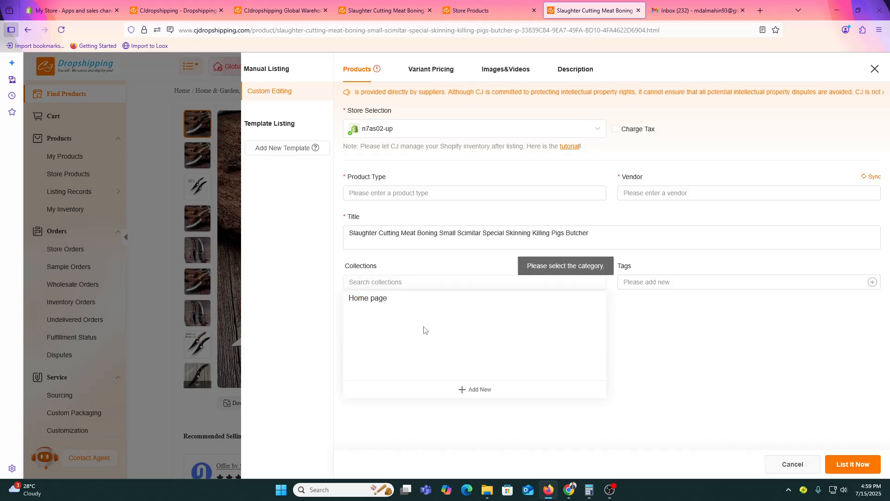
{"action": "left_click", "coordinate": [384, 304]}
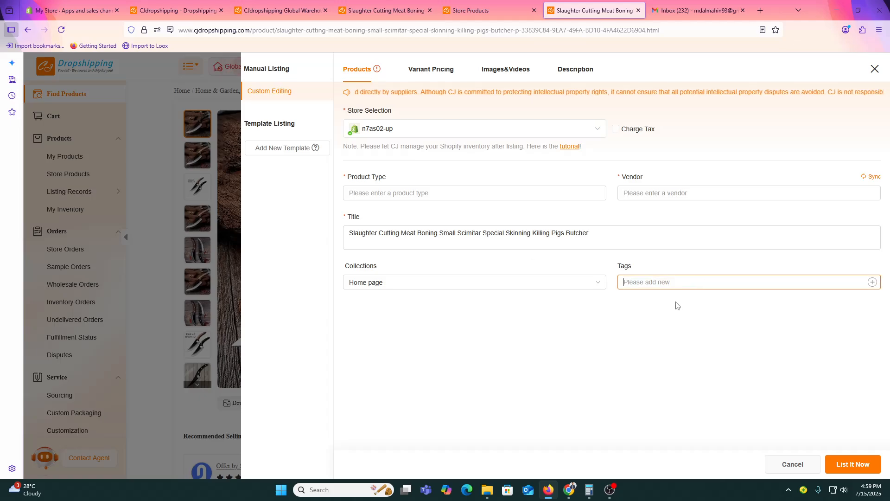
{"action": "left_click", "coordinate": [692, 198]}
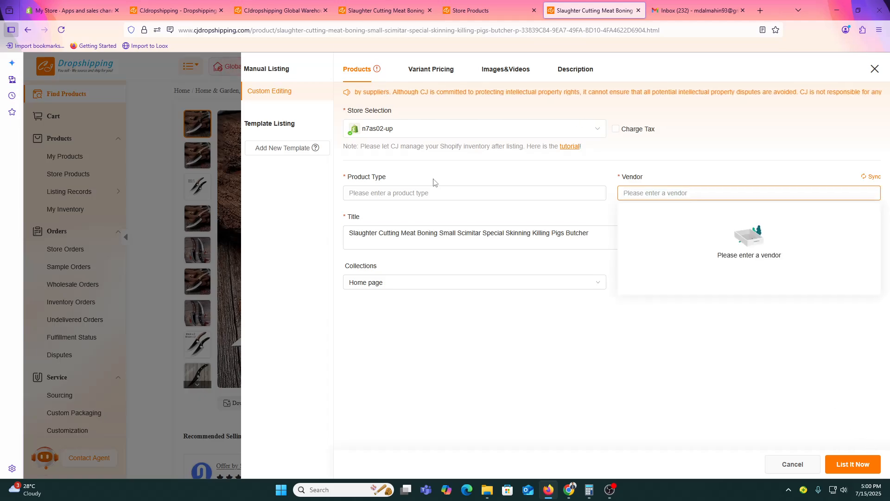
{"action": "left_click", "coordinate": [428, 192]}
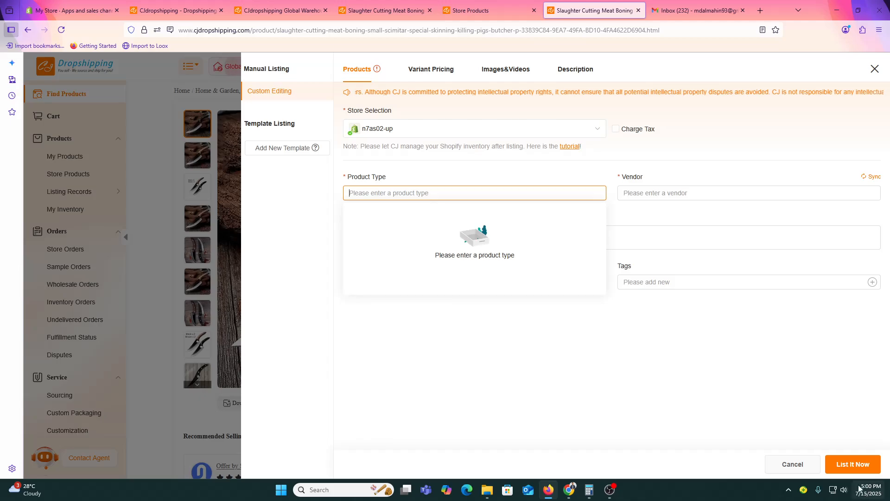
{"action": "left_click", "coordinate": [855, 464]}
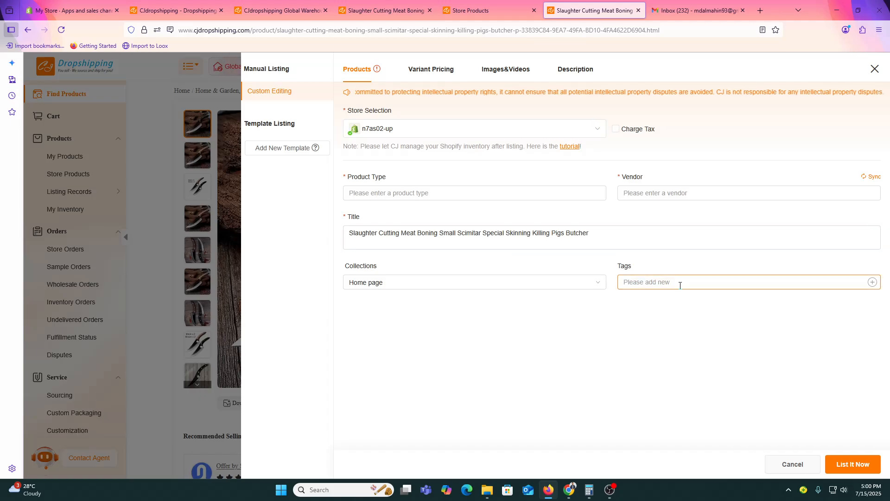
Step: Add the tag knife to the product listing and try to list the product again
{"action": "left_click", "coordinate": [872, 284]}
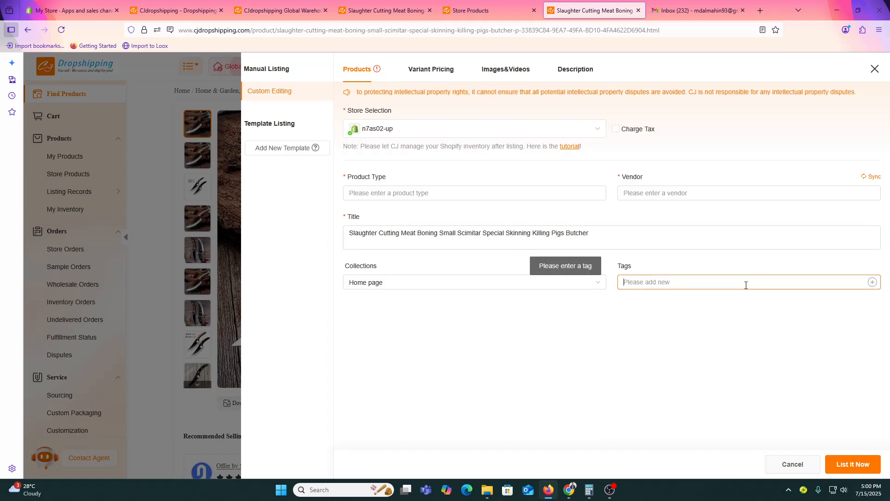
{"action": "type", "text": "knife"}
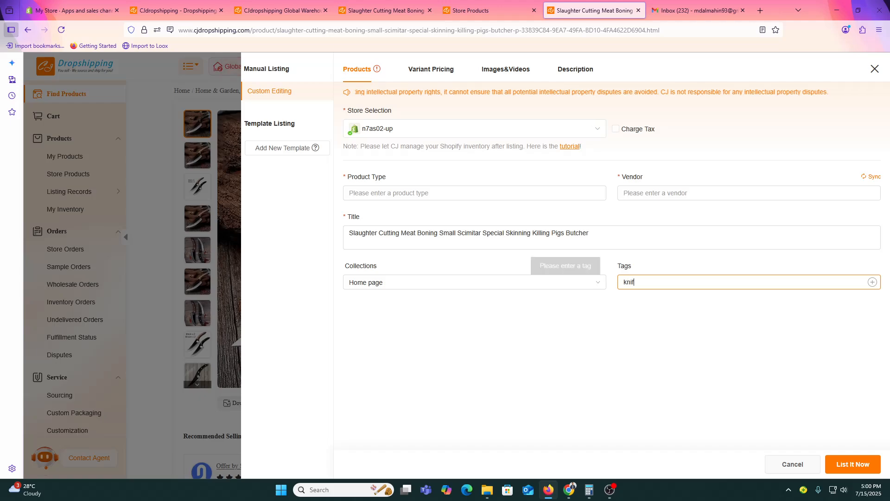
{"action": "left_click", "coordinate": [858, 464]}
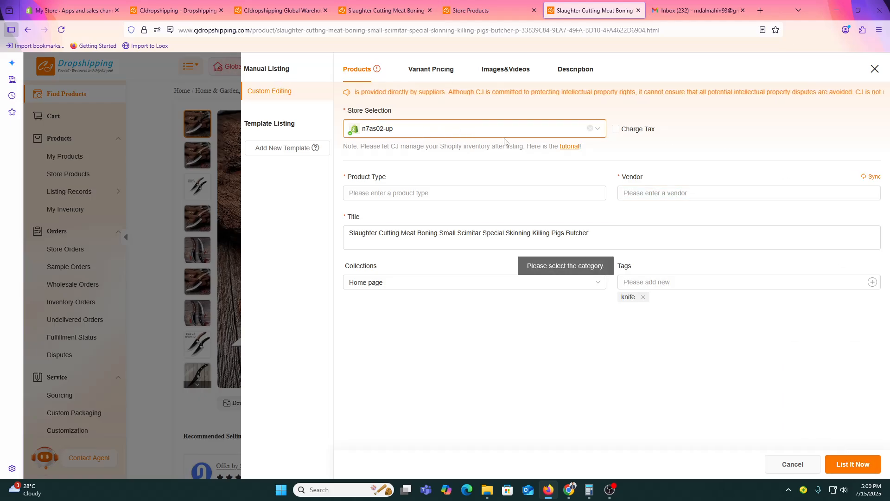
Step: Reselect n7as02-up as the listing store and review the variant pricing and default shipping settings
{"action": "left_click", "coordinate": [591, 135]}
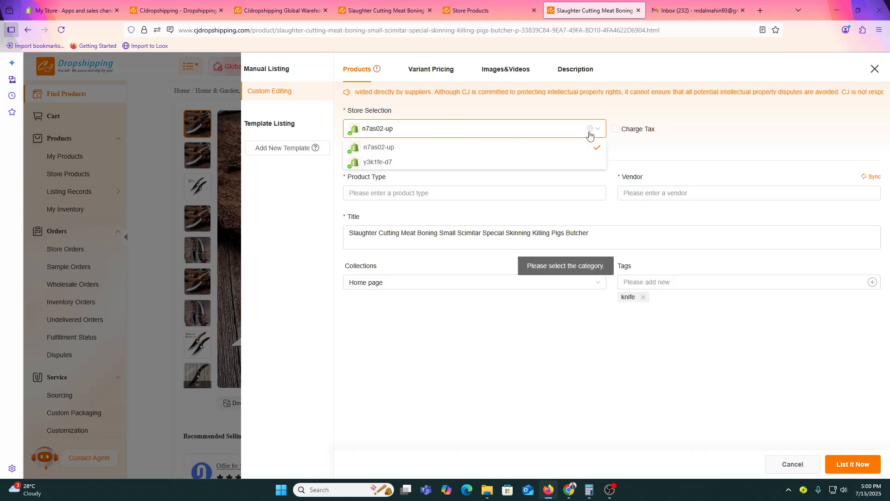
{"action": "left_click", "coordinate": [503, 147]}
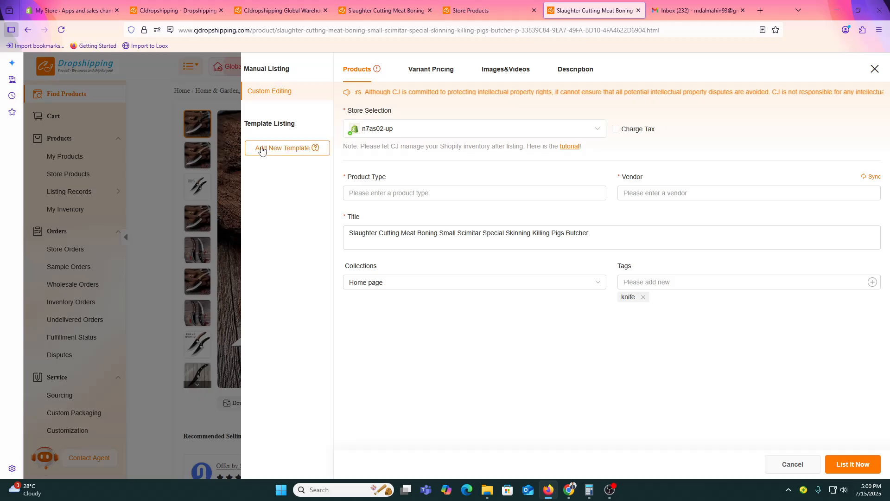
{"action": "left_click", "coordinate": [443, 74]}
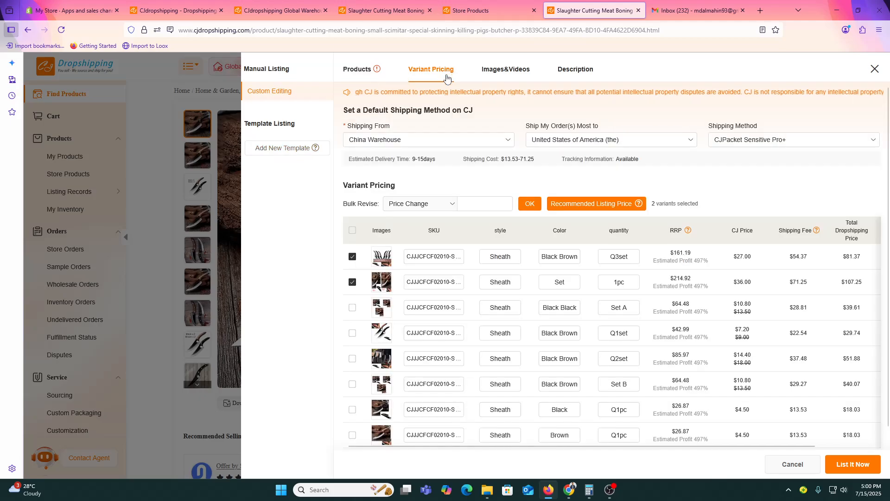
{"action": "left_click", "coordinate": [366, 76]}
Step: Add Knife as the product type, set the vendor to a, and try to list the product again
{"action": "left_click", "coordinate": [385, 192]}
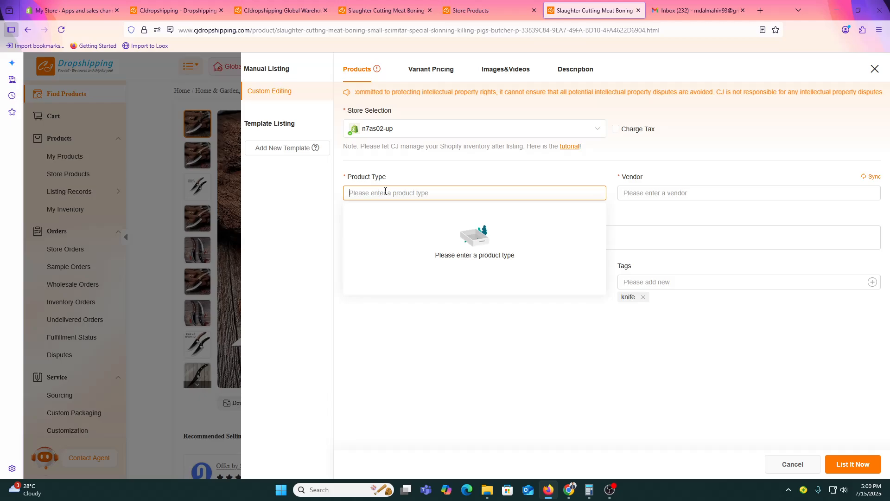
{"action": "type", "text": "Knife"}
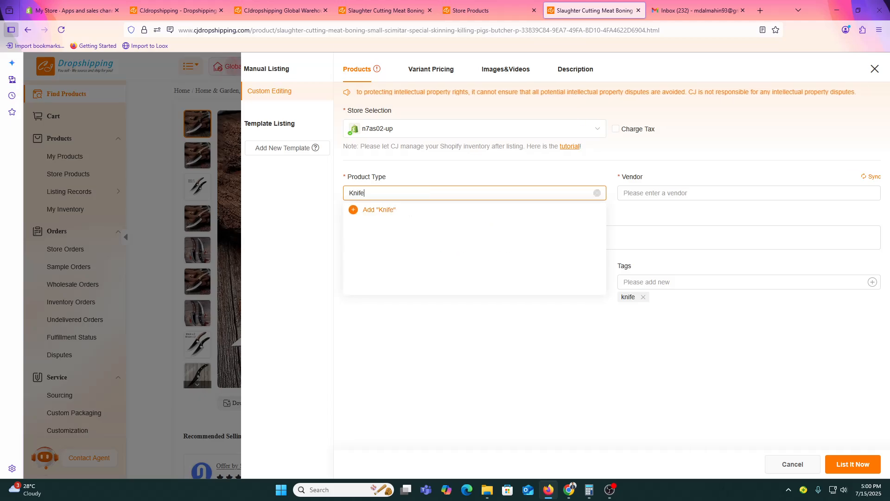
{"action": "left_click", "coordinate": [417, 210]}
{"action": "left_click", "coordinate": [668, 194]}
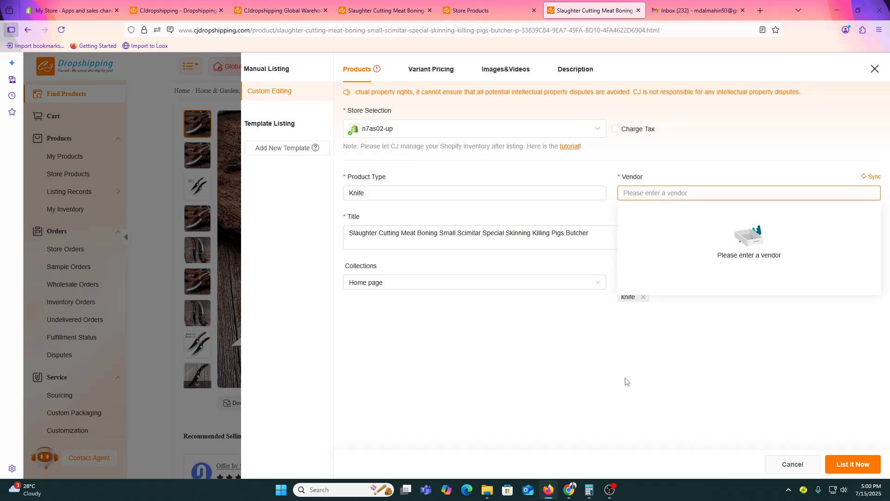
{"action": "type", "text": "a"}
{"action": "left_click", "coordinate": [664, 253]}
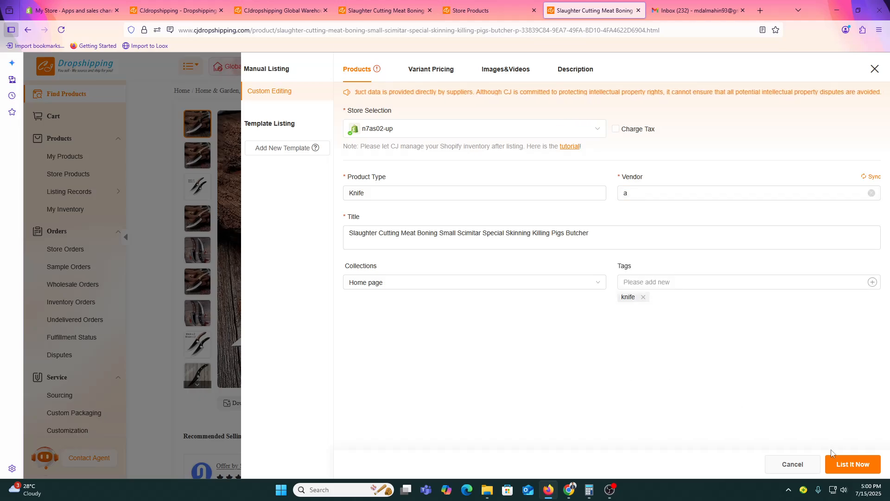
{"action": "left_click", "coordinate": [853, 463]}
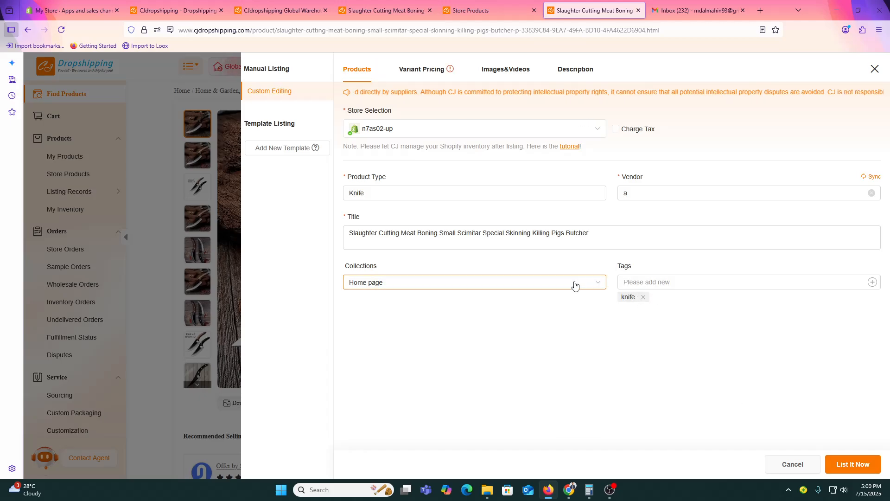
Step: Bulk revise the price of the selected variants to 125 and list the product in the store
{"action": "left_click", "coordinate": [436, 69]}
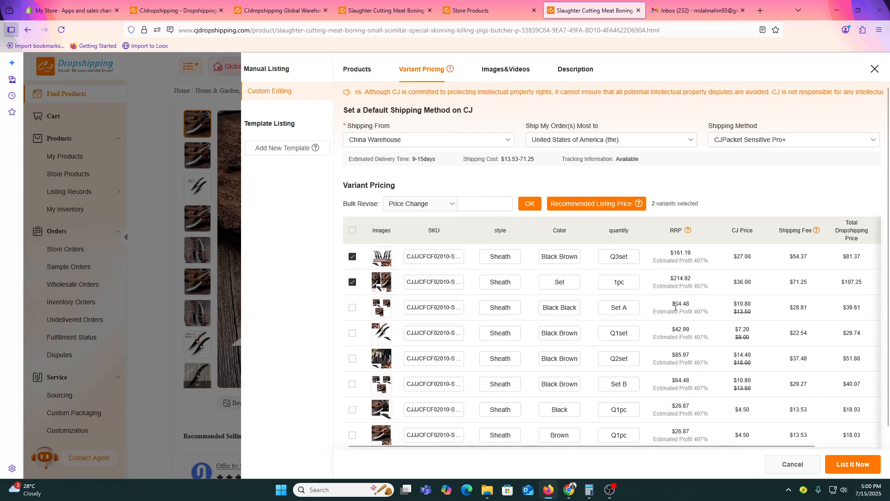
{"action": "scroll", "coordinate": [675, 305], "scroll_direction": "down", "scroll_amount": 2}
{"action": "scroll", "coordinate": [675, 308], "scroll_direction": "up", "scroll_amount": 2}
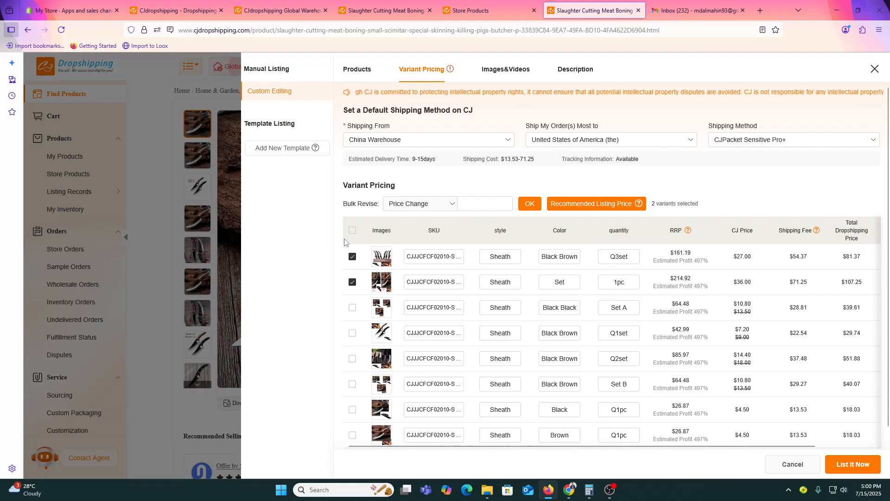
{"action": "left_click", "coordinate": [489, 205]}
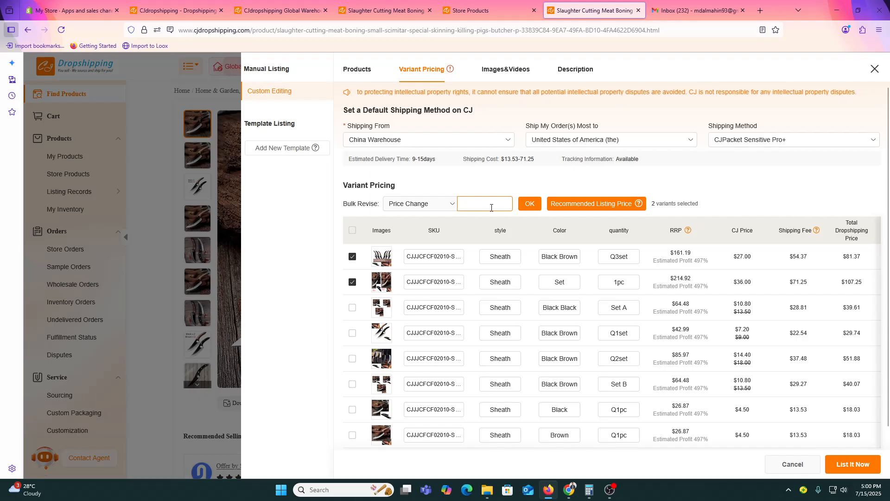
{"action": "type", "text": "125"}
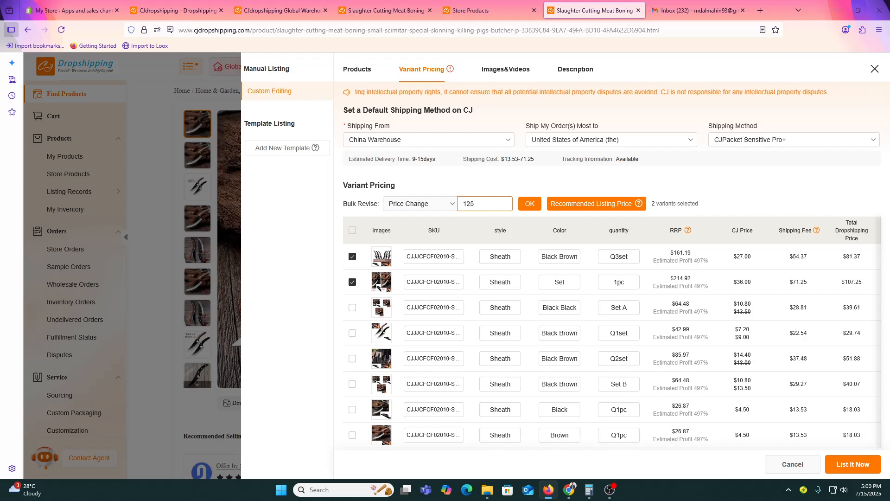
{"action": "left_click", "coordinate": [530, 204]}
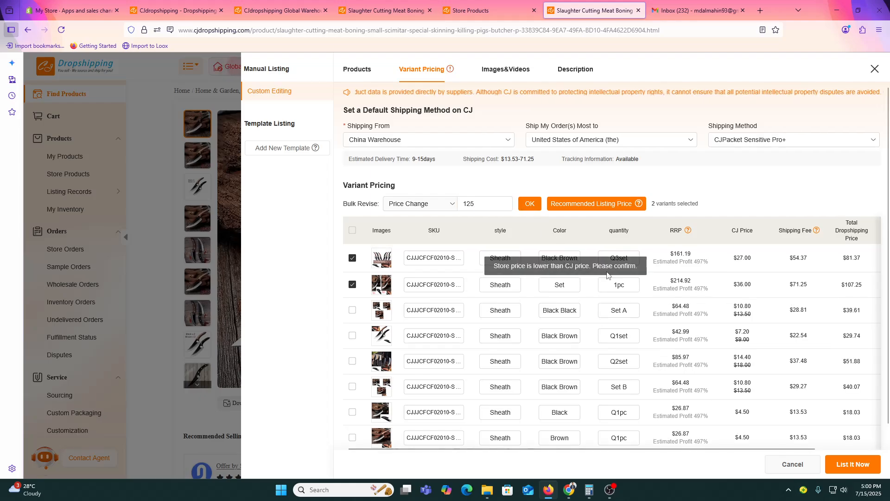
{"action": "left_click", "coordinate": [855, 471]}
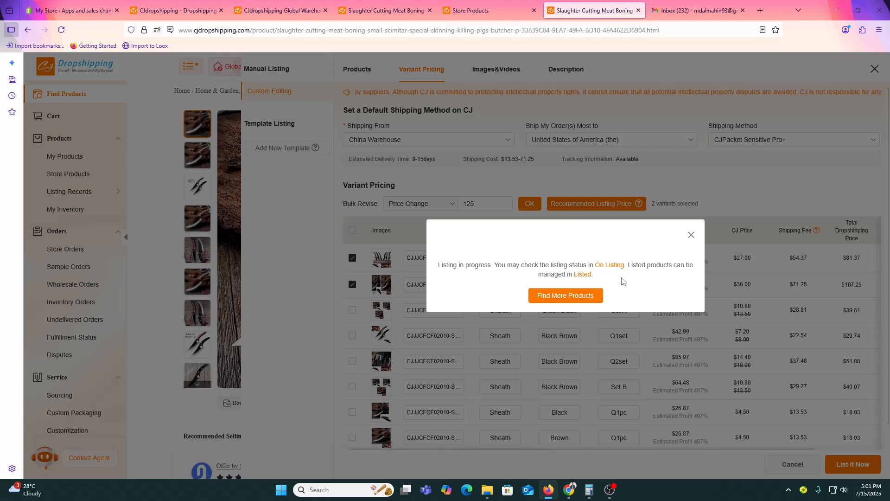
Step: Check the knife's progress in the On Listing records and switch to the Shopify admin's Products page
{"action": "left_click", "coordinate": [611, 265]}
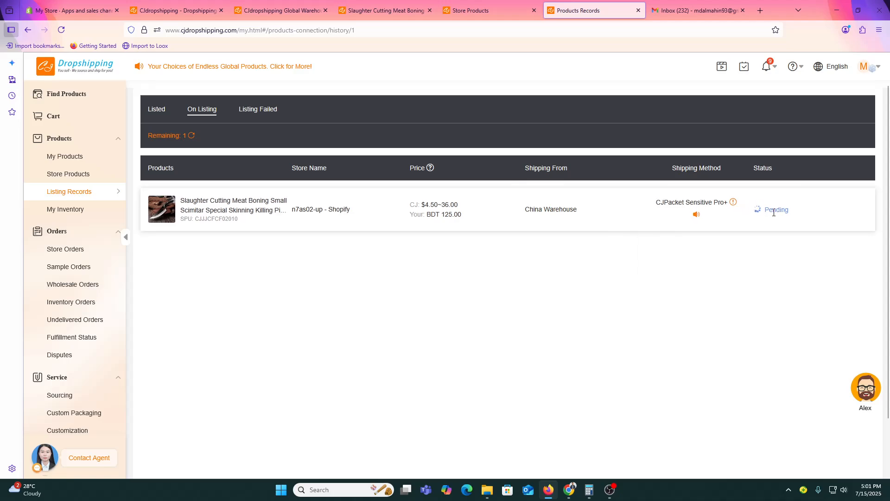
{"action": "left_click", "coordinate": [70, 10]}
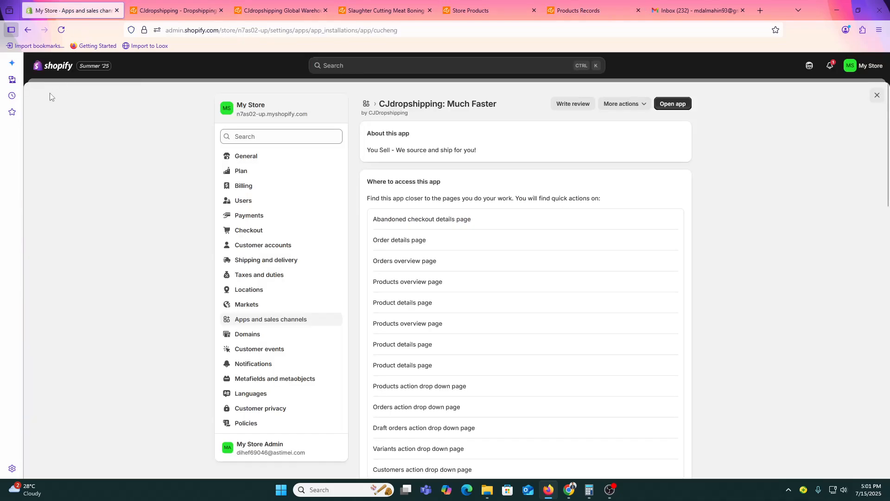
{"action": "left_click", "coordinate": [53, 66]}
{"action": "left_click", "coordinate": [72, 118]}
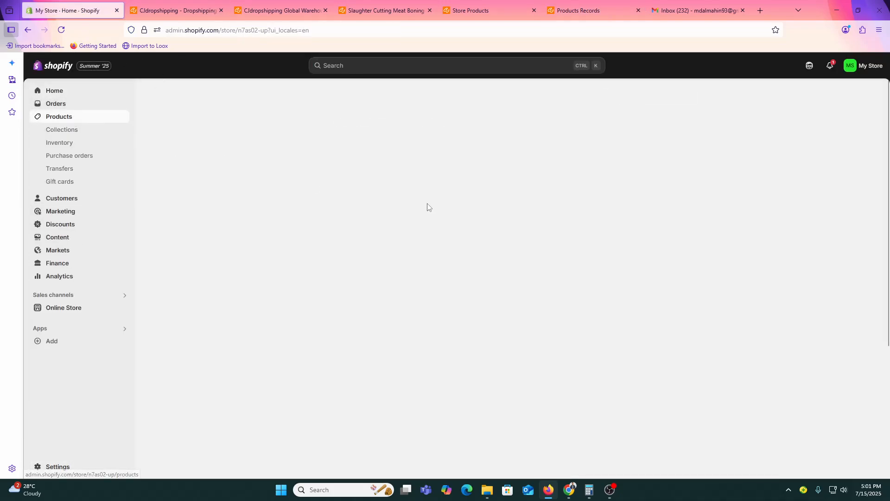